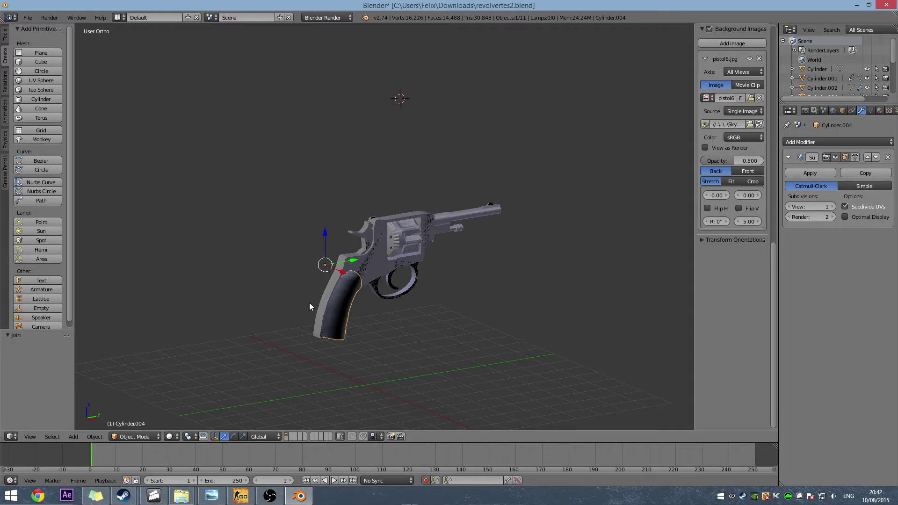
- Examine the revolver model from several angles, selecting the hammer and the cylinder to inspect the moving parts
scroll(375, 285, "up", 2)
scroll(424, 239, "up", 2)
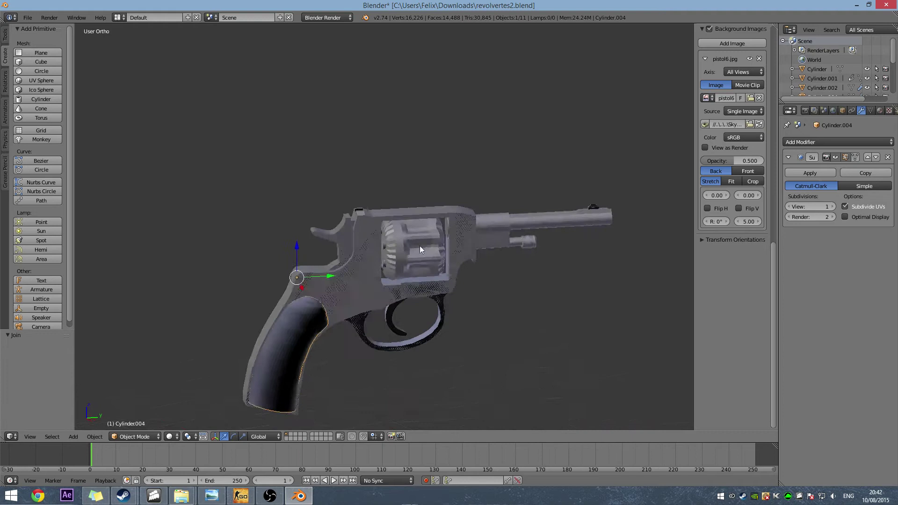
right_click(395, 324)
right_click(420, 248)
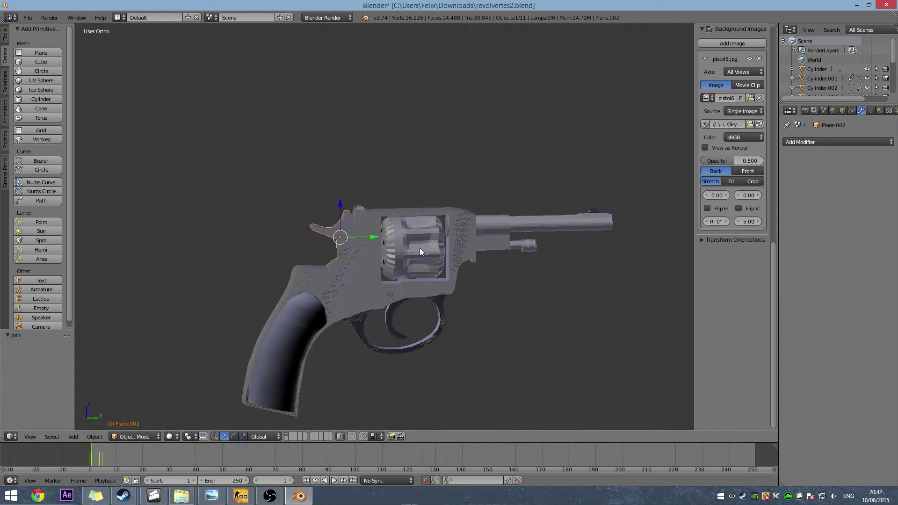
middle_click_drag(420, 263, 467, 347)
scroll(536, 330, "up", 2)
mouse_move(536, 326)
middle_mouse_down()
mouse_move(487, 336)
mouse_move(431, 321)
mouse_move(526, 324)
middle_mouse_up()
scroll(427, 321, "up", 3)
scroll(435, 326, "down", 1)
scroll(435, 322, "down", 2)
scroll(456, 312, "up", 2)
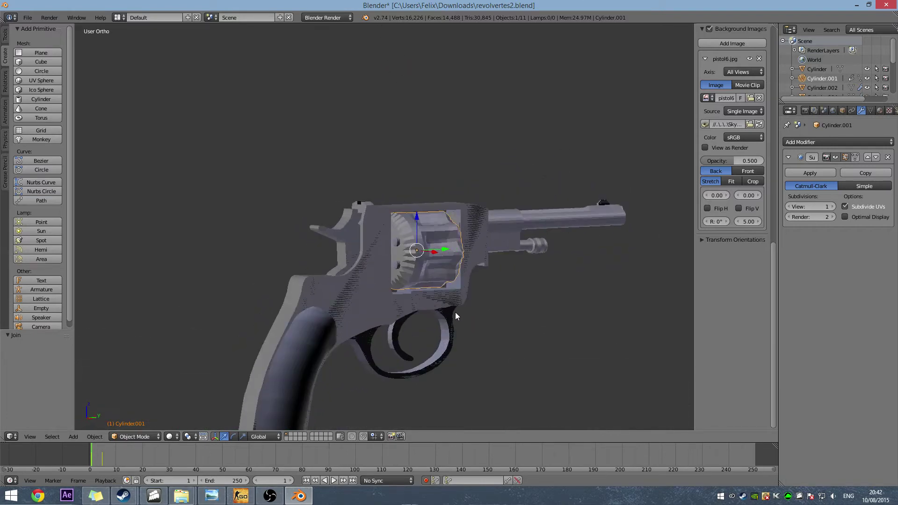
middle_click_drag(456, 313, 390, 298)
middle_click_drag(327, 308, 354, 307)
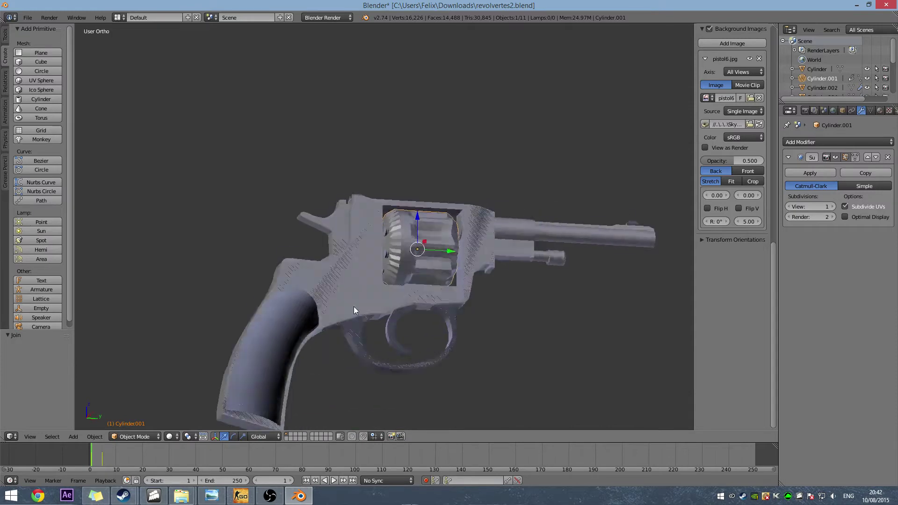
scroll(408, 286, "down", 2)
scroll(451, 303, "up", 3)
middle_click_drag(463, 264, 388, 295)
scroll(421, 319, "down", 4)
scroll(403, 304, "up", 2)
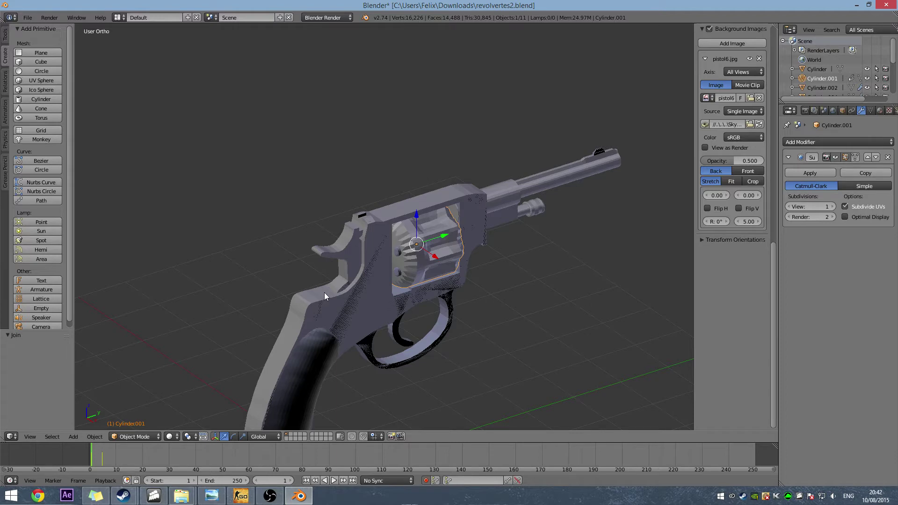
middle_click_drag(328, 296, 417, 277)
scroll(420, 282, "down", 3)
scroll(480, 303, "up", 2)
scroll(429, 296, "up", 2)
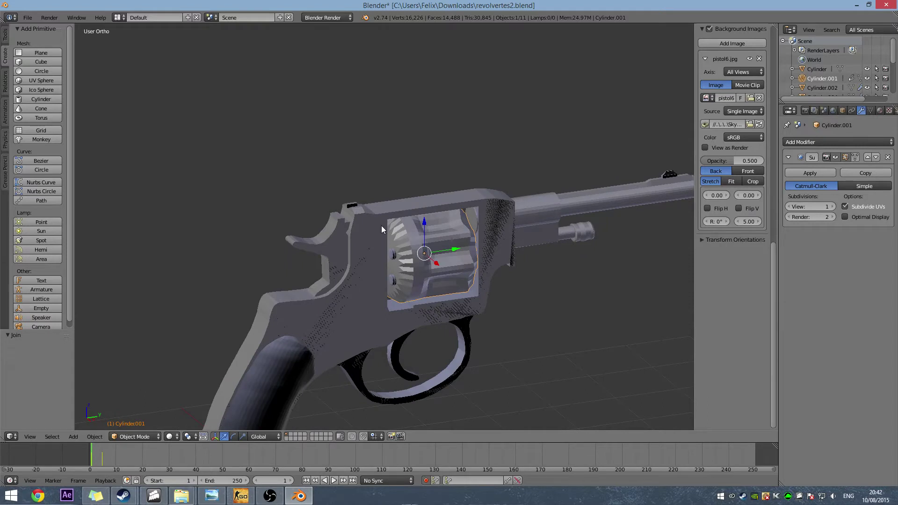
scroll(377, 251, "down", 3)
mouse_move(374, 285)
middle_mouse_down()
mouse_move(352, 273)
mouse_move(370, 270)
middle_mouse_up()
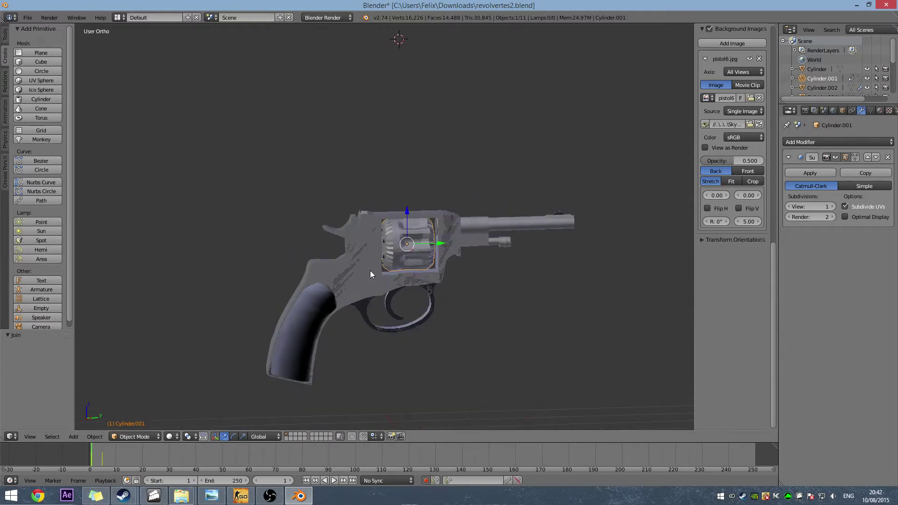
- Switch the workspace to the Animation screen layout
key("KP_3")
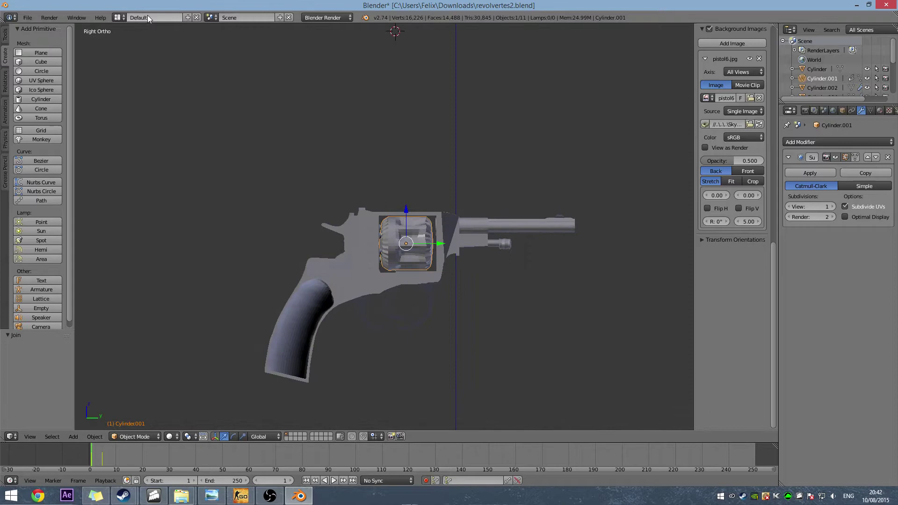
left_click(124, 17)
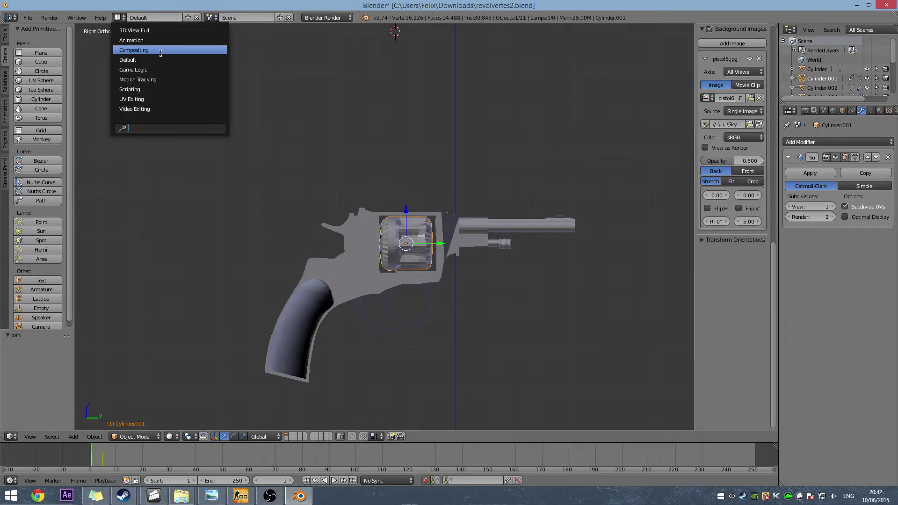
left_click(136, 41)
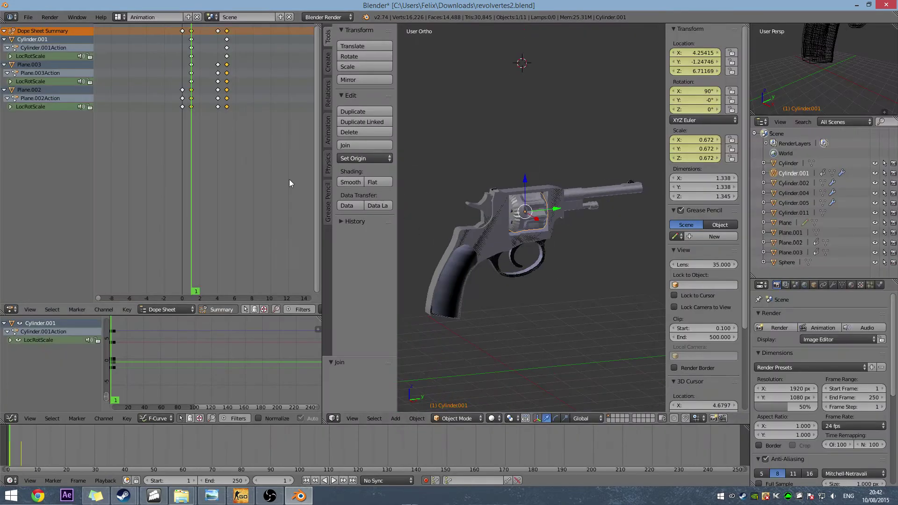
- Delete all existing keyframes of every object in the Dope Sheet
key("b")
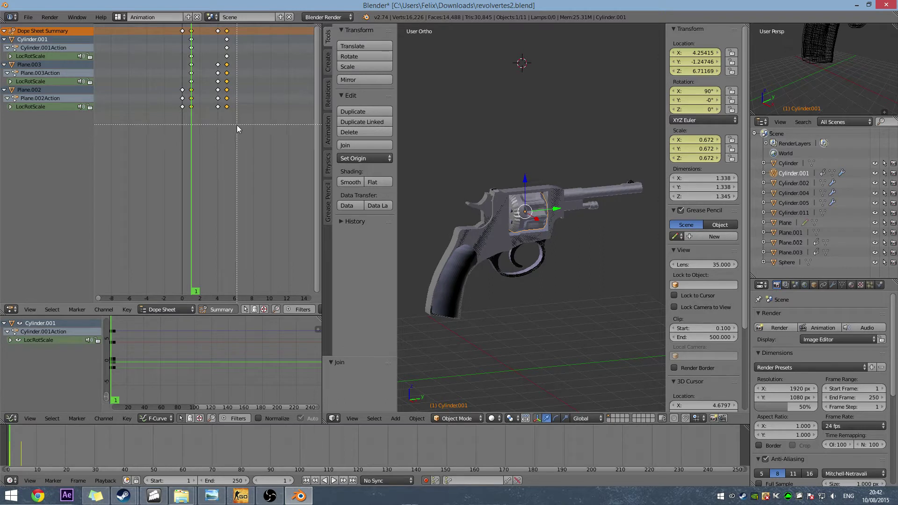
left_click_drag(255, 155, 160, 30)
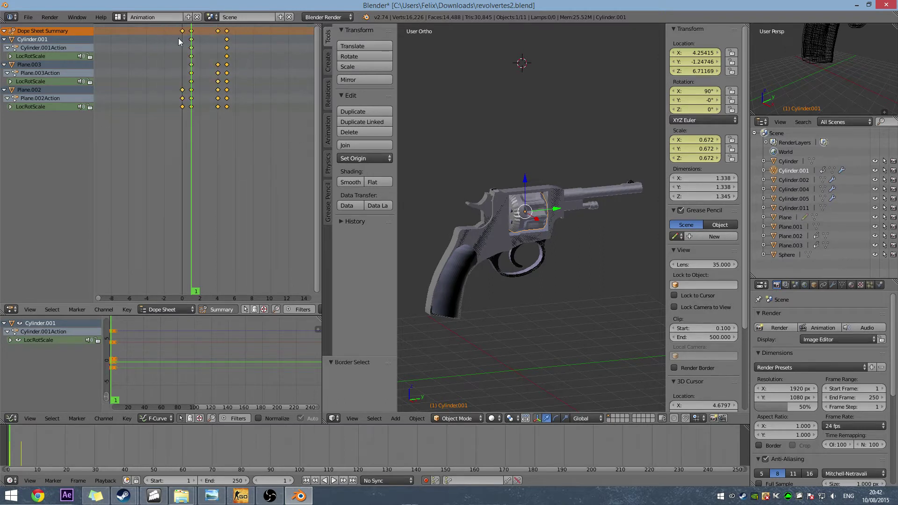
key("x")
left_click(209, 98)
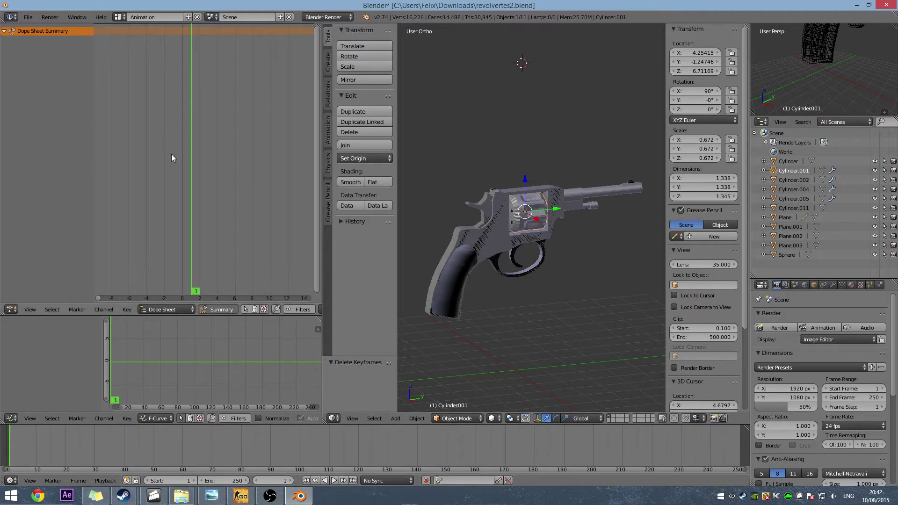
- Move to frame 0 and set the animation's start frame to 0
left_click(186, 192)
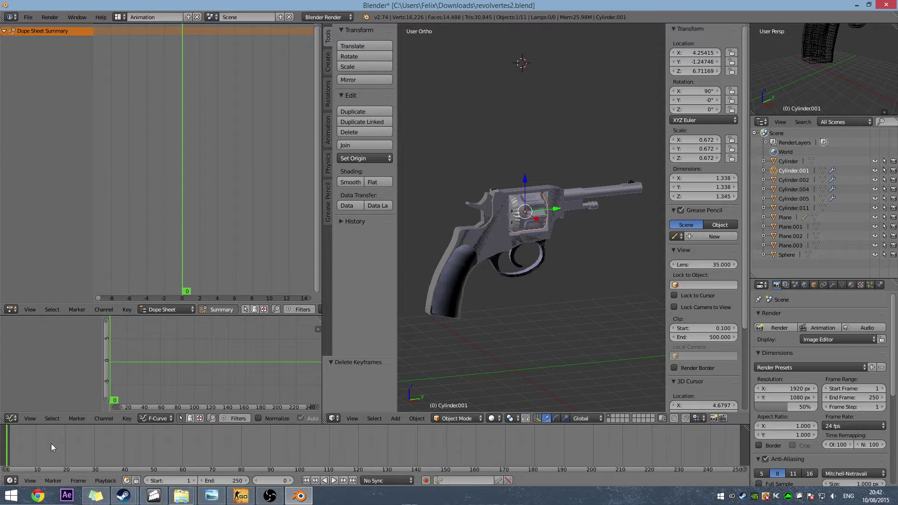
left_click(150, 482)
- Select the trigger in the right orthographic view and enable automatic keyframe insertion
middle_click_drag(414, 274, 486, 285)
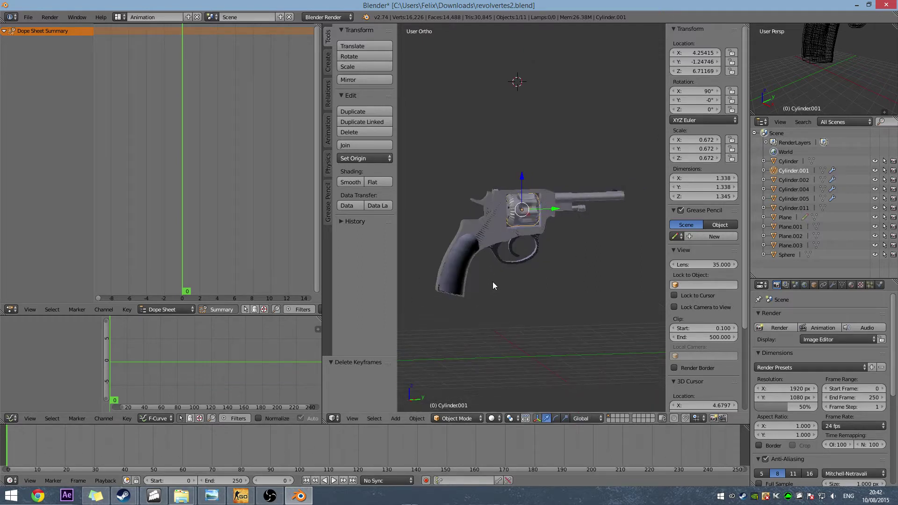
scroll(493, 282, "up", 1)
key("KP_3")
right_click(480, 271)
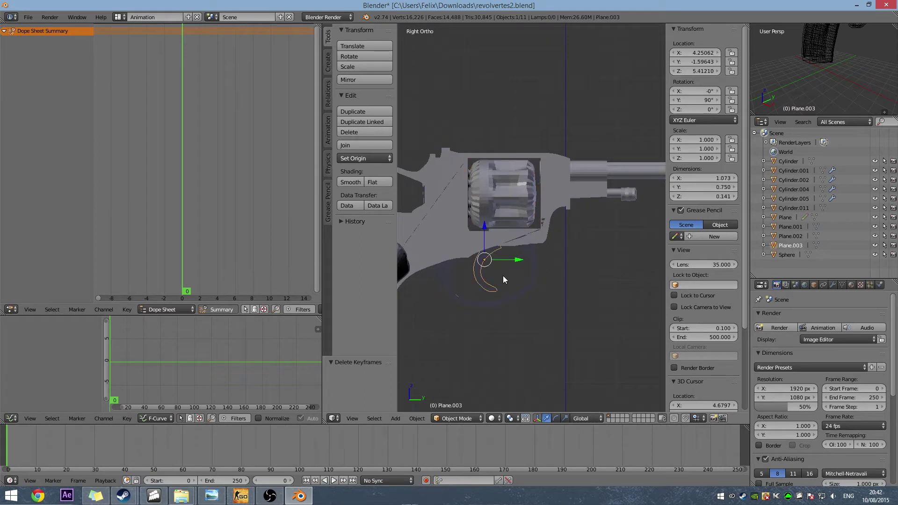
scroll(504, 276, "up", 3)
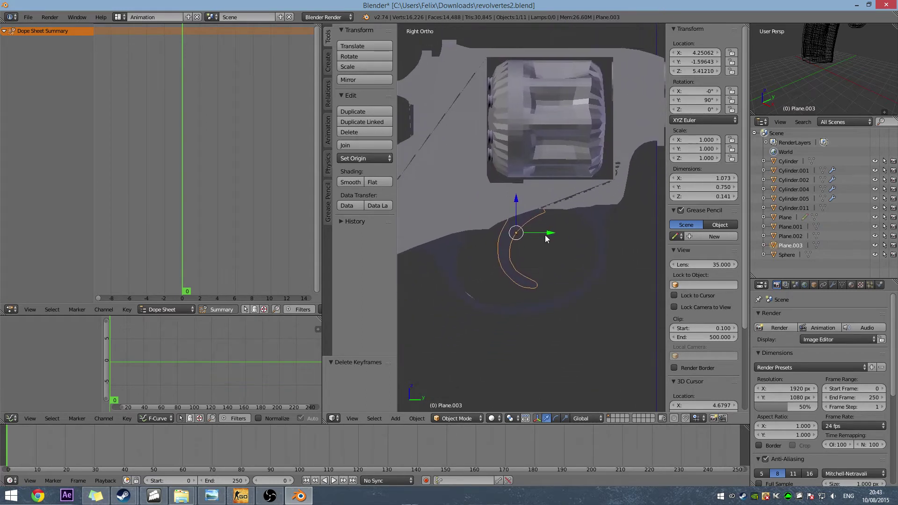
scroll(547, 215, "down", 1)
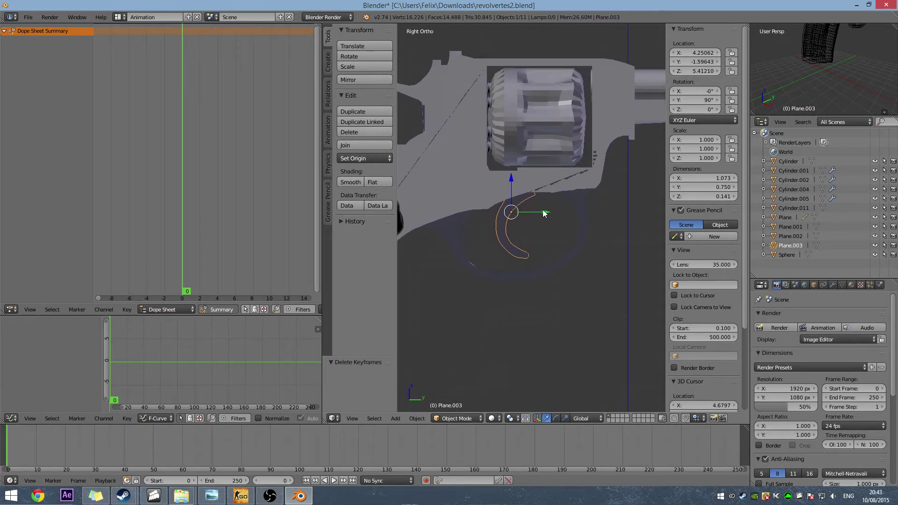
scroll(544, 214, "down", 1)
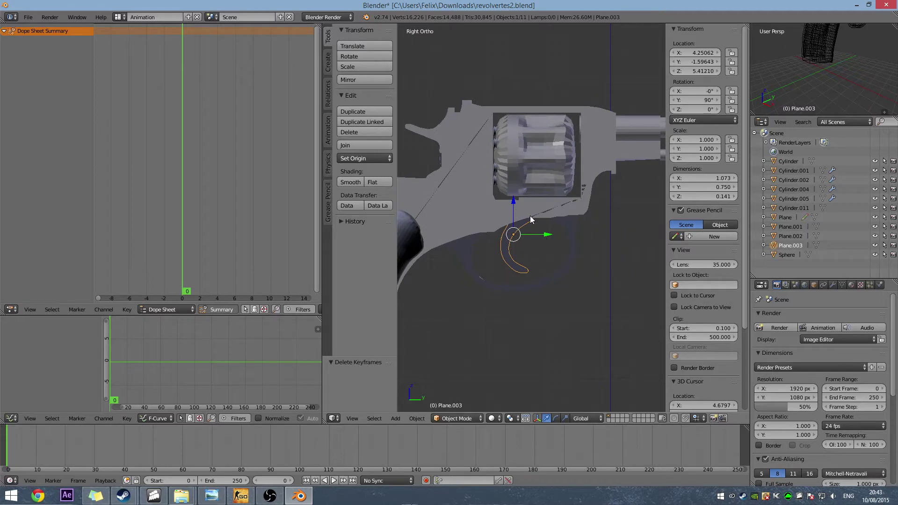
left_click(426, 482)
- Keyframe the trigger's rest pose at frame 0 with a zero-degree rotation about the global X axis
middle_click_drag(543, 260, 536, 247, "shift")
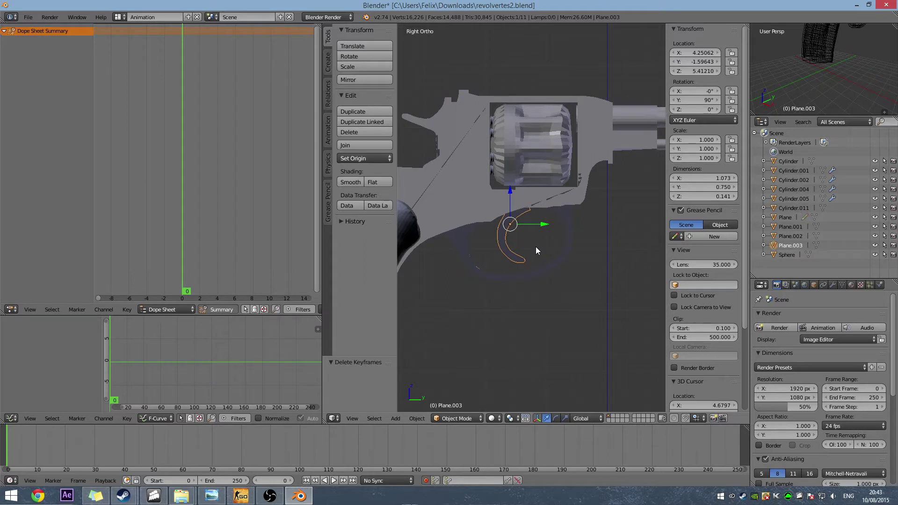
key("r")
key("x")
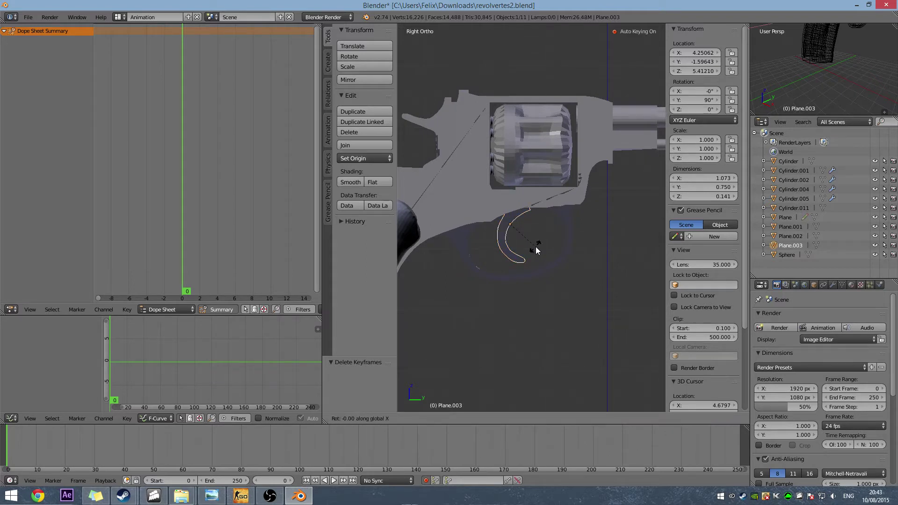
left_click(536, 250)
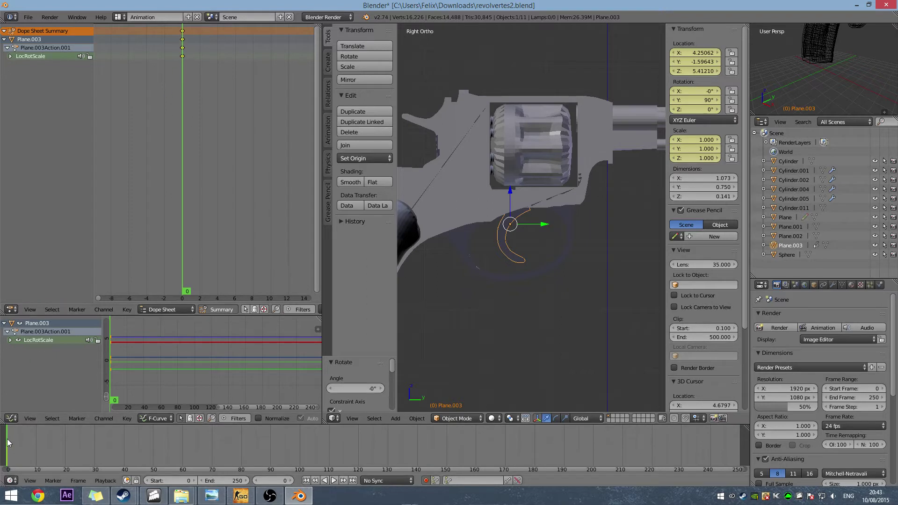
- Go to frame 4 and rotate the trigger about -16.77° around the global X axis, pulling it back toward the grip
middle_click_drag(509, 257, 529, 249, "shift")
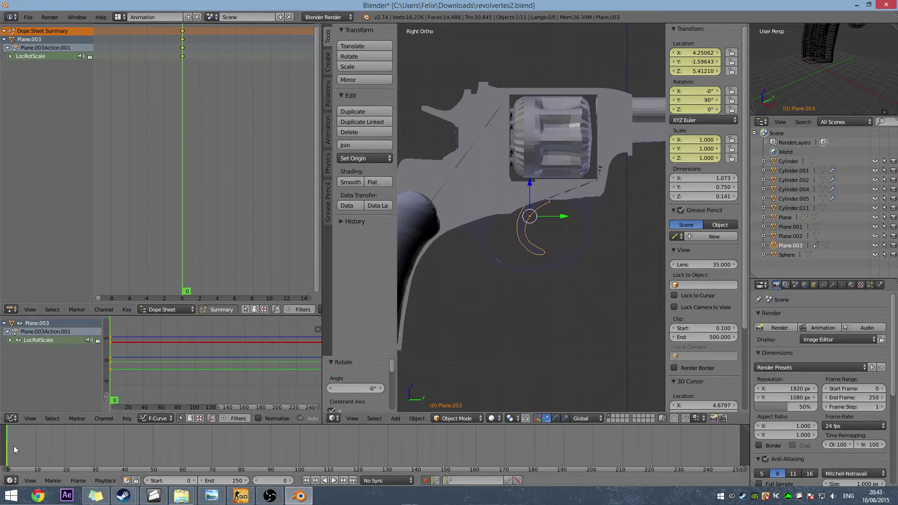
left_click_drag(11, 442, 6, 449)
left_click(290, 481)
left_click(291, 481)
left_click(290, 481)
left_click(291, 480)
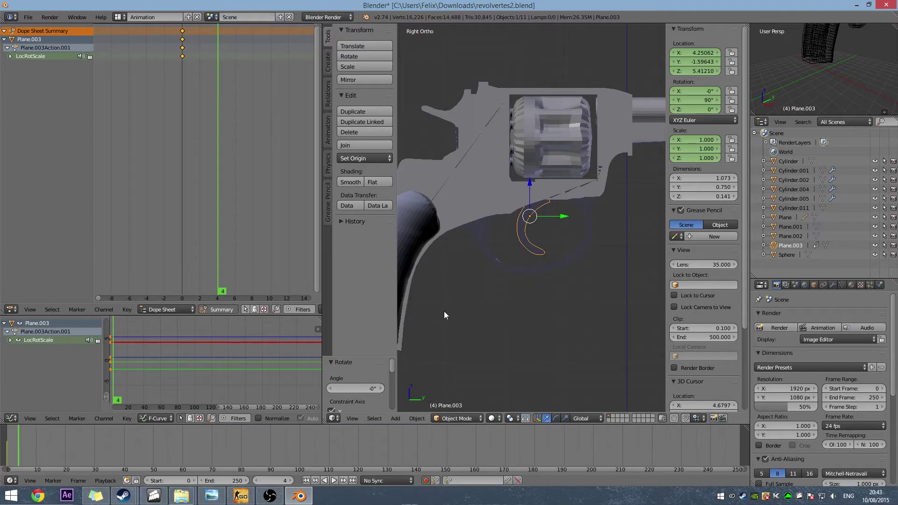
middle_click_drag(575, 223, 559, 224, "shift")
scroll(525, 266, "up", 1)
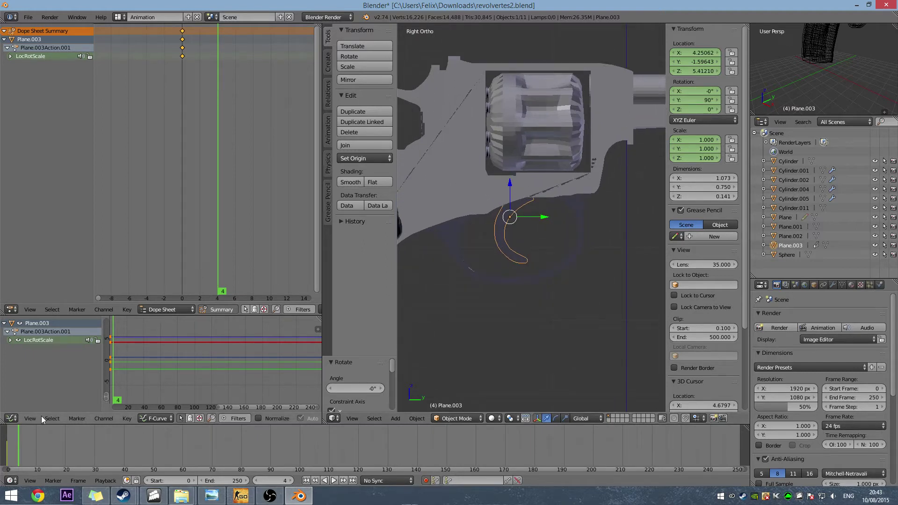
scroll(494, 257, "up", 2)
key("r")
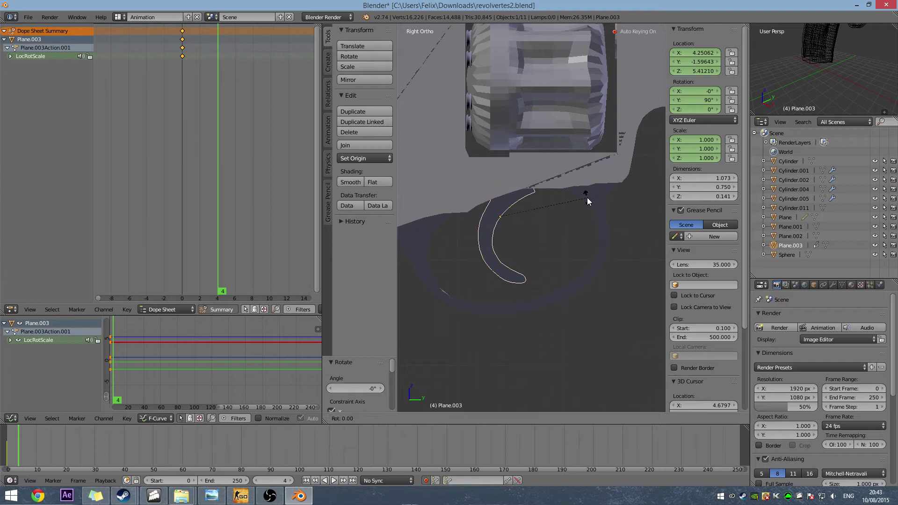
key("x")
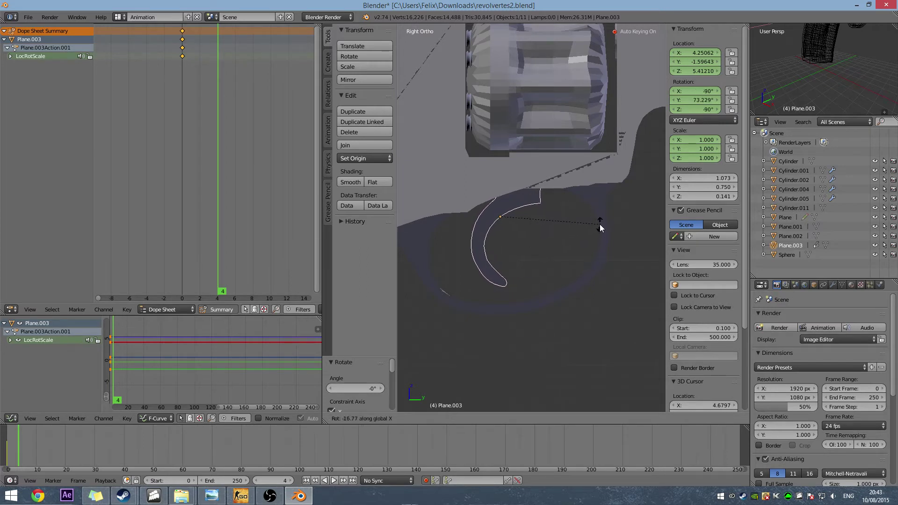
left_click(600, 224)
middle_click_drag(465, 326, 481, 307, "shift")
scroll(495, 255, "down", 2)
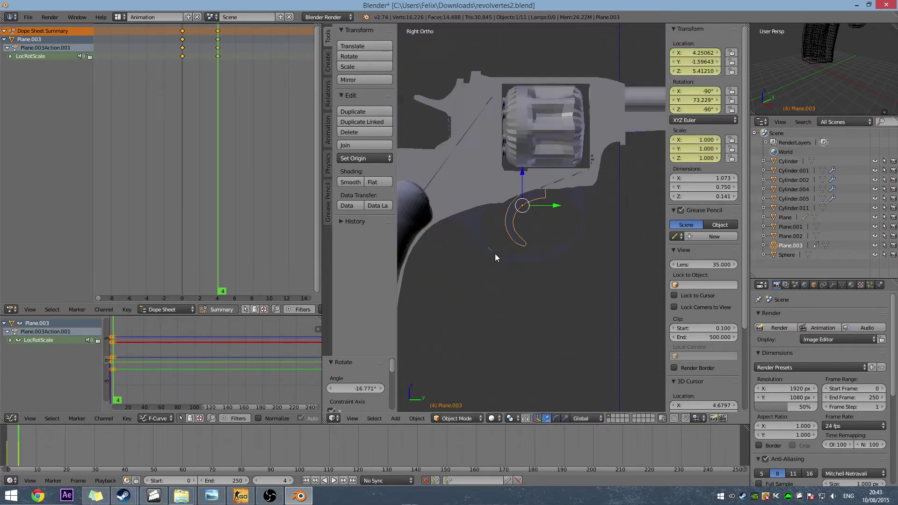
- Play the trigger animation from the first frame, stop it and return to the start
left_click(307, 481)
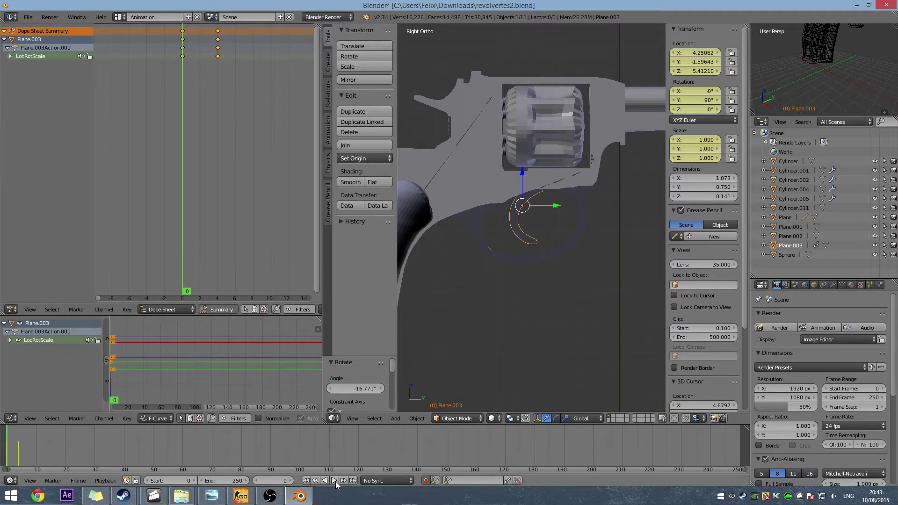
left_click(335, 481)
left_click(328, 483)
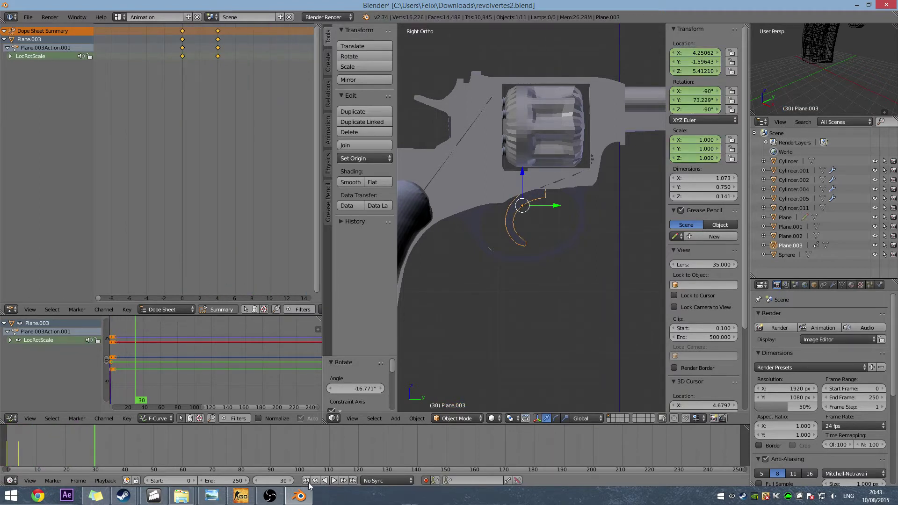
left_click(306, 481)
- Select the hammer in the right orthographic view and keyframe its rest pose at frame 0 with a zero-degree rotation about the global X axis
scroll(467, 256, "down", 4)
middle_click_drag(468, 256, 524, 322, "shift")
key("KP_3")
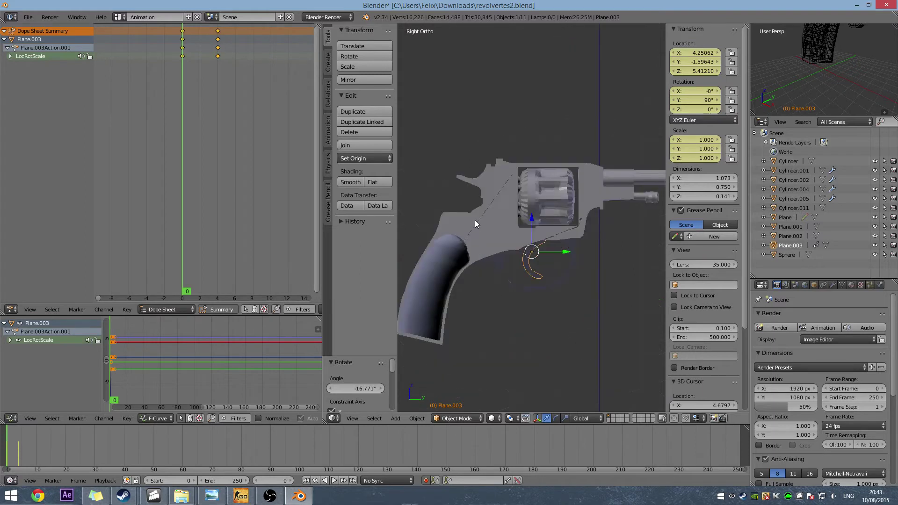
scroll(476, 220, "up", 3)
right_click(453, 165)
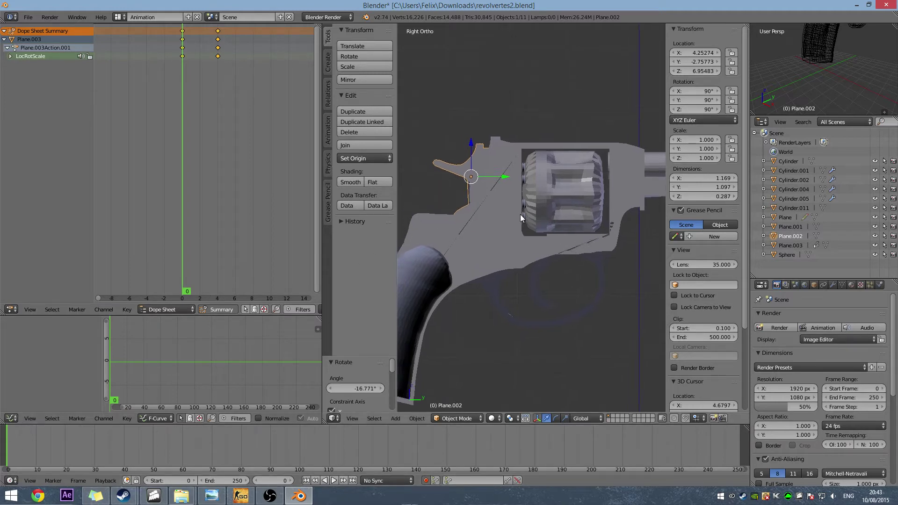
middle_click_drag(520, 215, 577, 264)
key("KP_3")
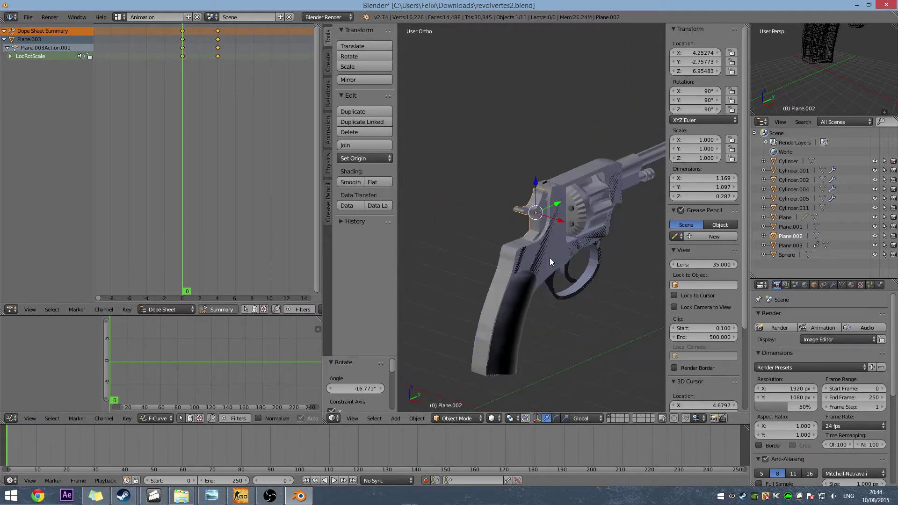
scroll(485, 257, "up", 3)
scroll(529, 253, "up", 2)
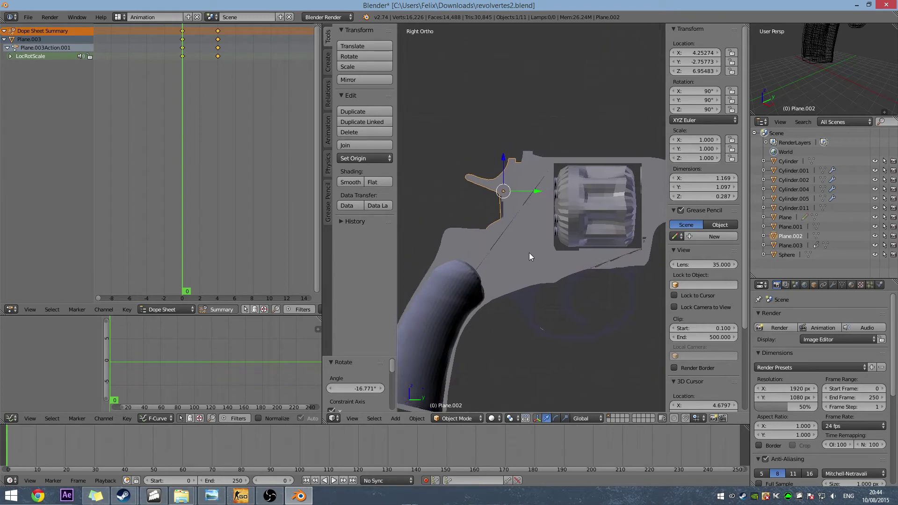
key("r")
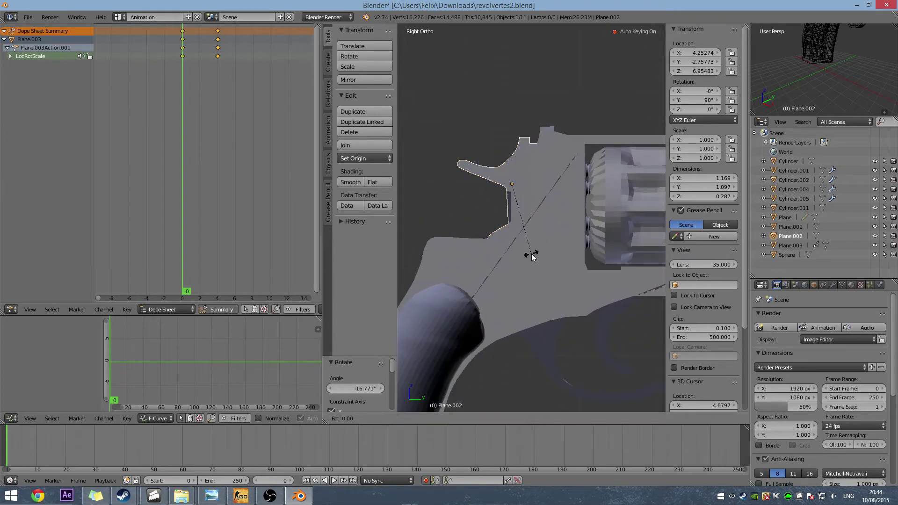
key("x")
left_click(532, 253)
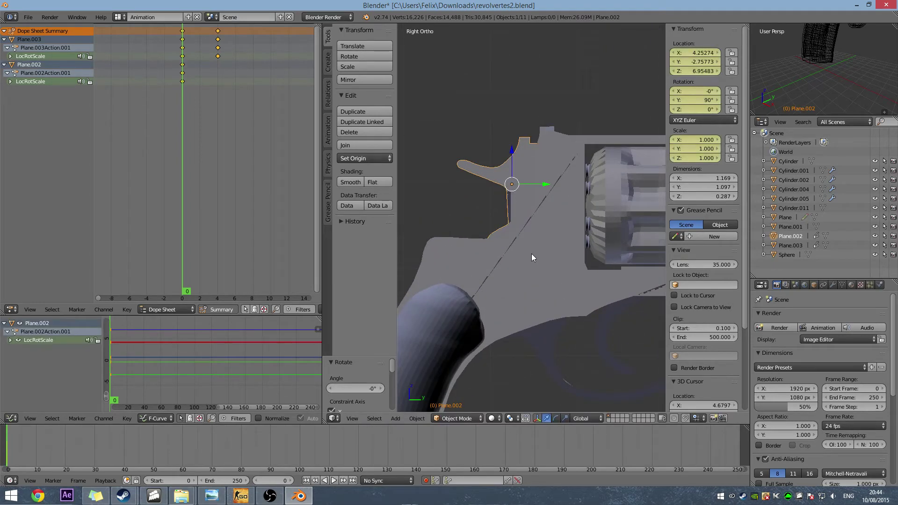
- Go to frame 4 and rotate the hammer about 38.32° around the global X axis, cocking it back toward the grip
left_click(289, 480)
left_click(289, 481)
left_click(289, 481)
left_click(289, 481)
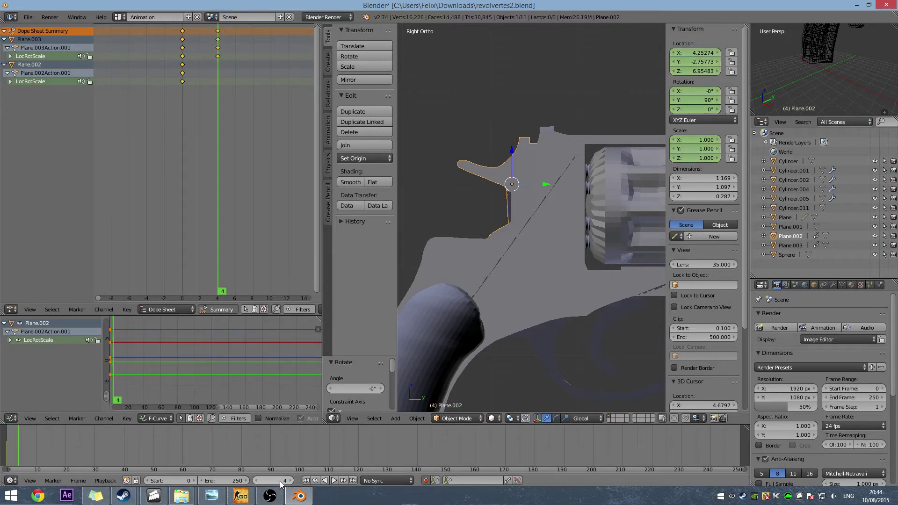
left_click(279, 477)
key("Return")
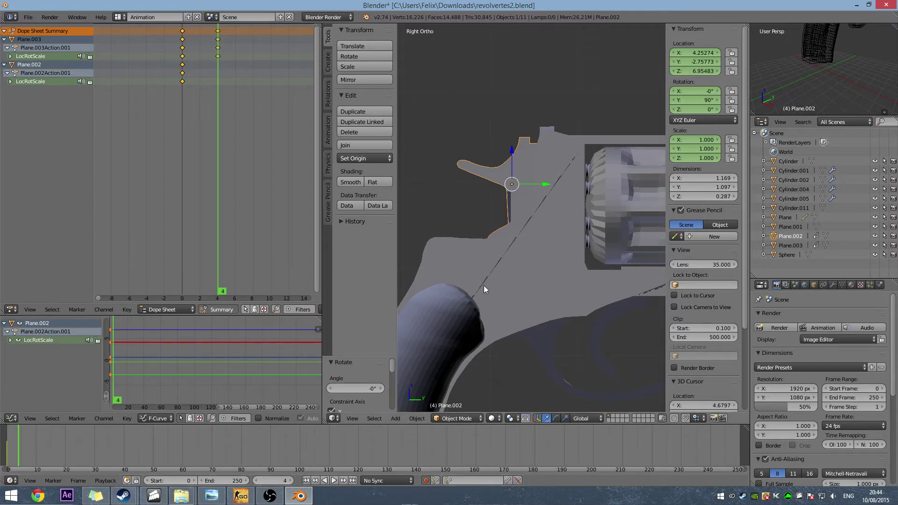
key("r")
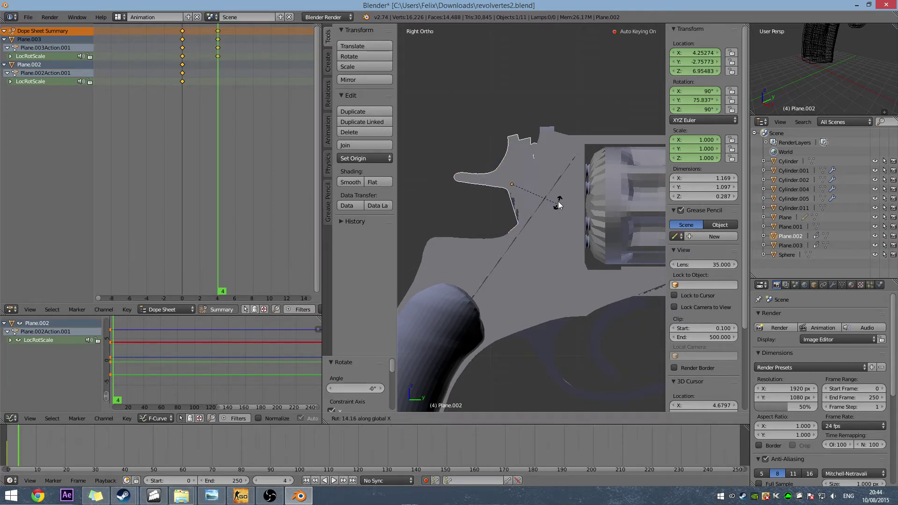
left_click(555, 183)
- Play the combined trigger and hammer animation from an angled view, stop it and return to the first frame
scroll(631, 245, "down", 3)
middle_click_drag(603, 279, 562, 288, "shift")
scroll(546, 269, "down", 3)
scroll(549, 270, "up", 3)
scroll(542, 271, "down", 3)
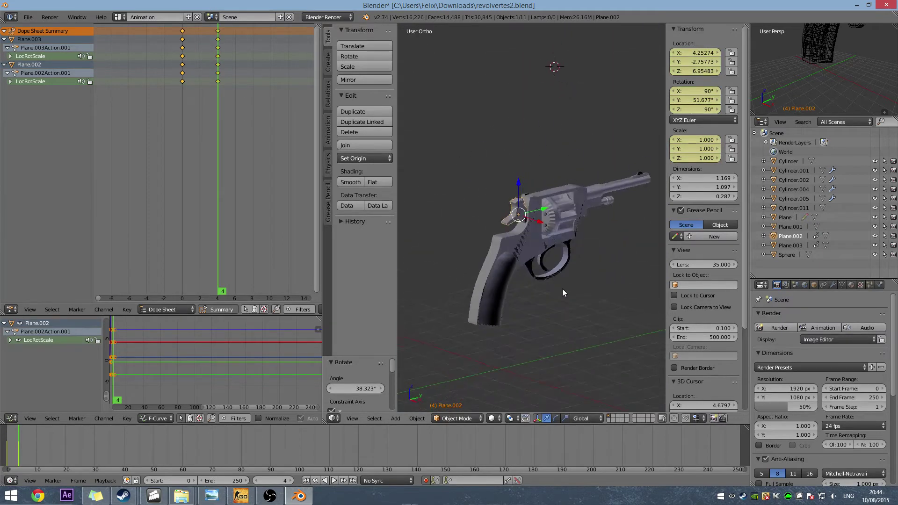
left_click(322, 480)
left_click(333, 481)
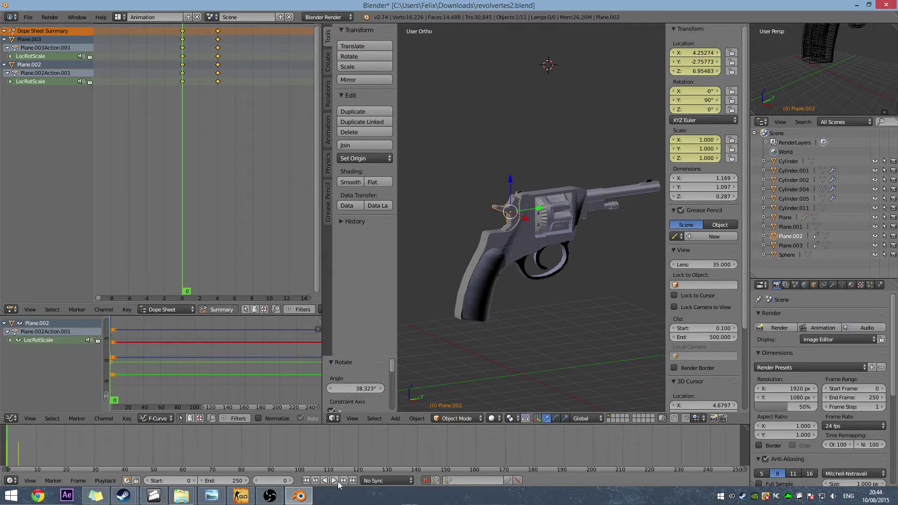
left_click(333, 481)
left_click(307, 481)
- Examine the hammer, frame and cartridge drum from the side and from an angle
scroll(505, 271, "up", 6)
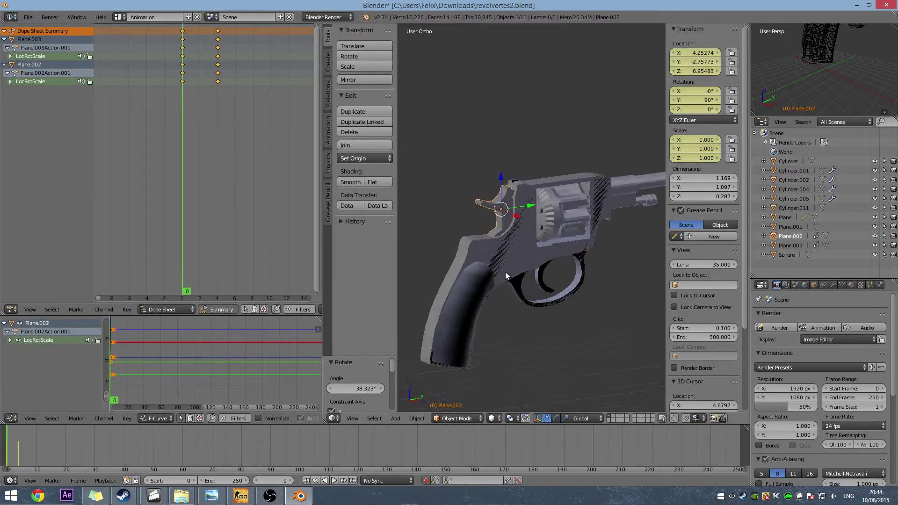
middle_click_drag(520, 263, 543, 287)
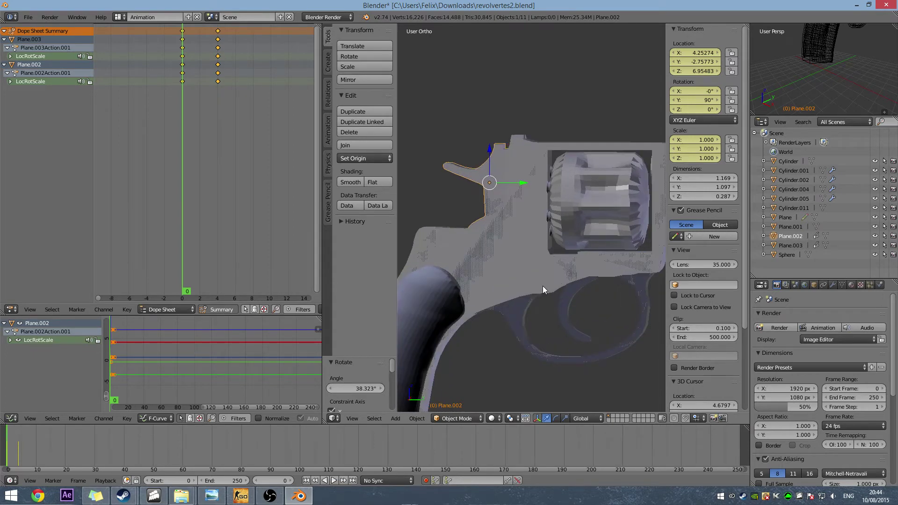
key("KP_3")
scroll(544, 262, "down", 2)
scroll(544, 243, "up", 1)
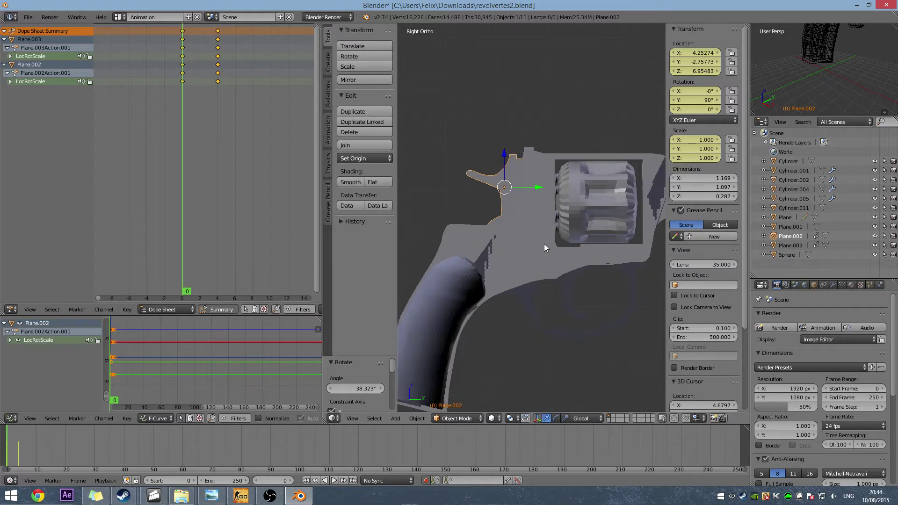
scroll(543, 230, "up", 1)
scroll(543, 230, "down", 2)
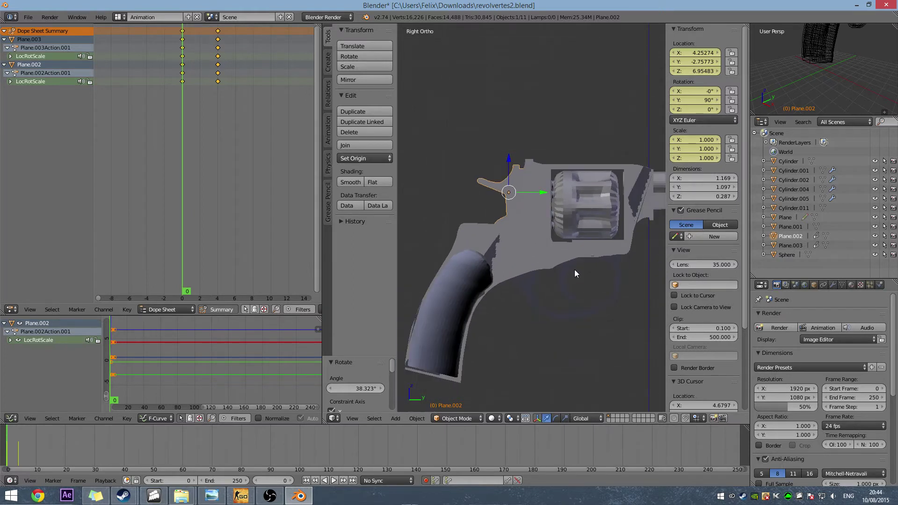
middle_click_drag(574, 270, 568, 249)
scroll(568, 249, "down", 2)
- Select the cartridge drum together with the Cylinder.011 part, keep the drum as the active object, and switch to the front orthographic view
right_click(571, 212)
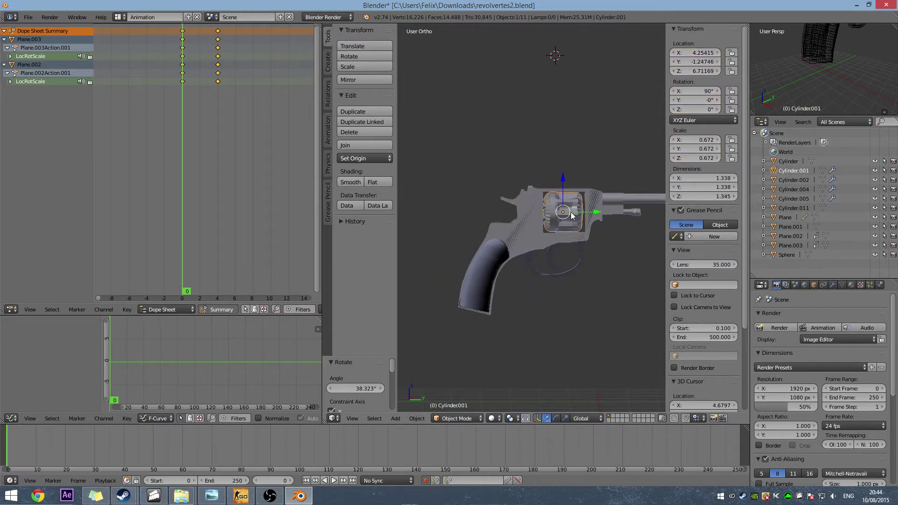
key("KP_1")
scroll(567, 233, "up", 3)
middle_click_drag(569, 246, 514, 245, "shift")
scroll(529, 245, "up", 2)
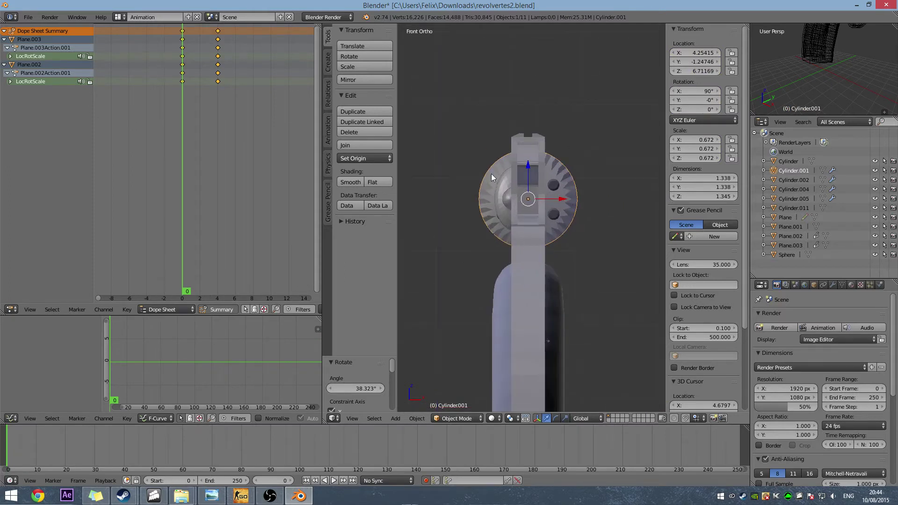
scroll(548, 204, "up", 2)
middle_click_drag(551, 206, 529, 240, "shift")
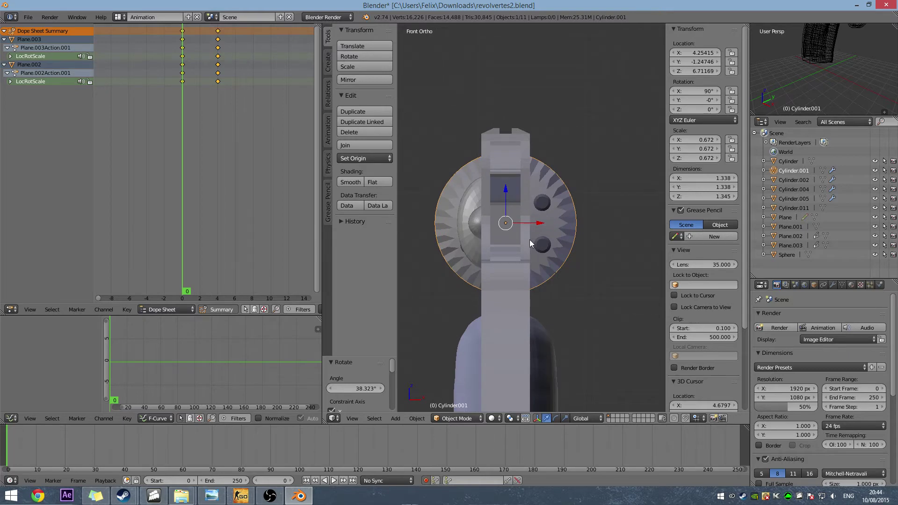
right_click(530, 240, "shift")
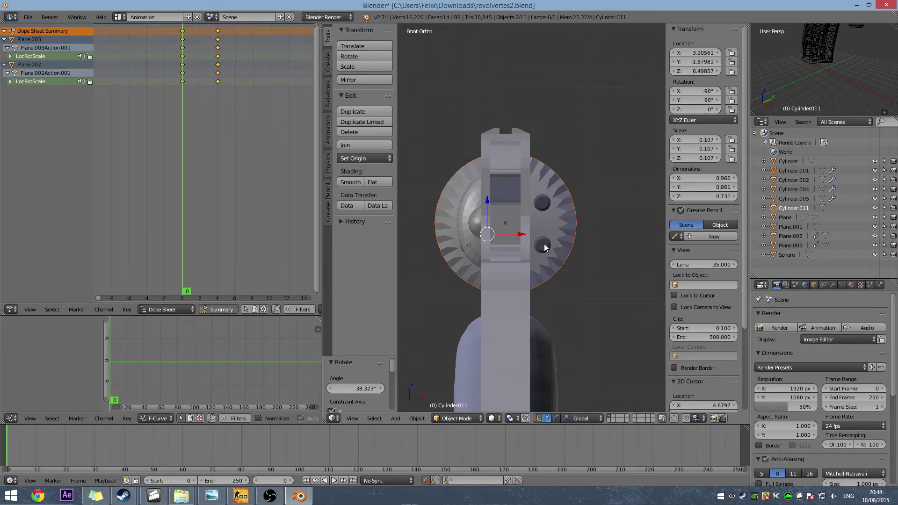
middle_click_drag(566, 243, 562, 201)
right_click(563, 199)
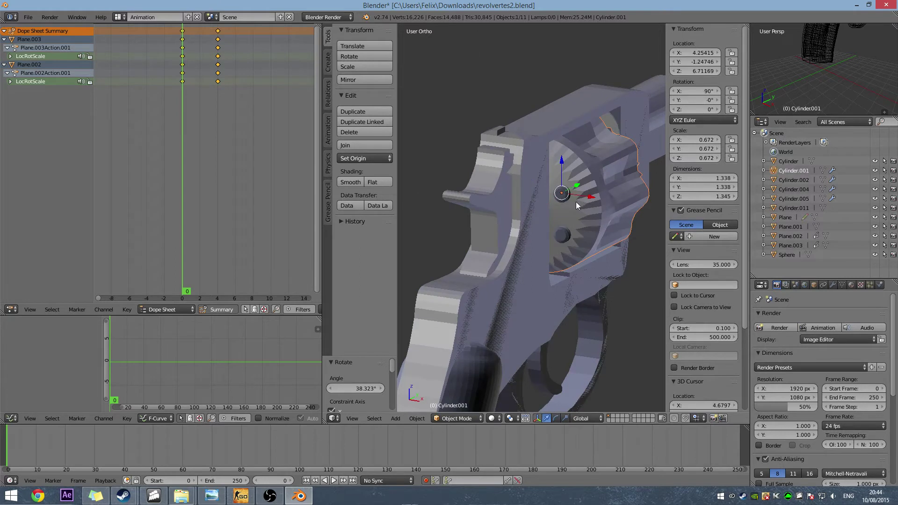
right_click(560, 238)
right_click(586, 229, "shift")
key("KP_1")
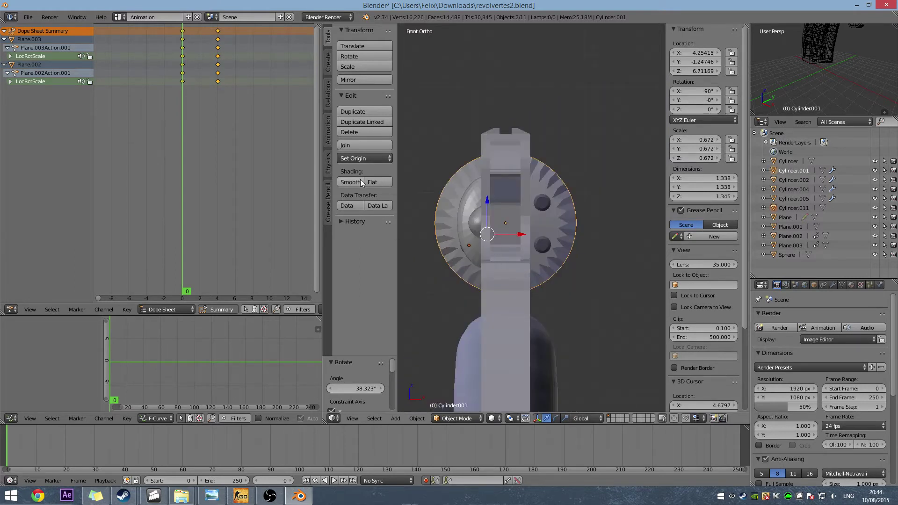
- Set the origins of the drum and Cylinder.011 to their center of mass
left_click(363, 159)
left_click(382, 205)
scroll(501, 233, "down", 2)
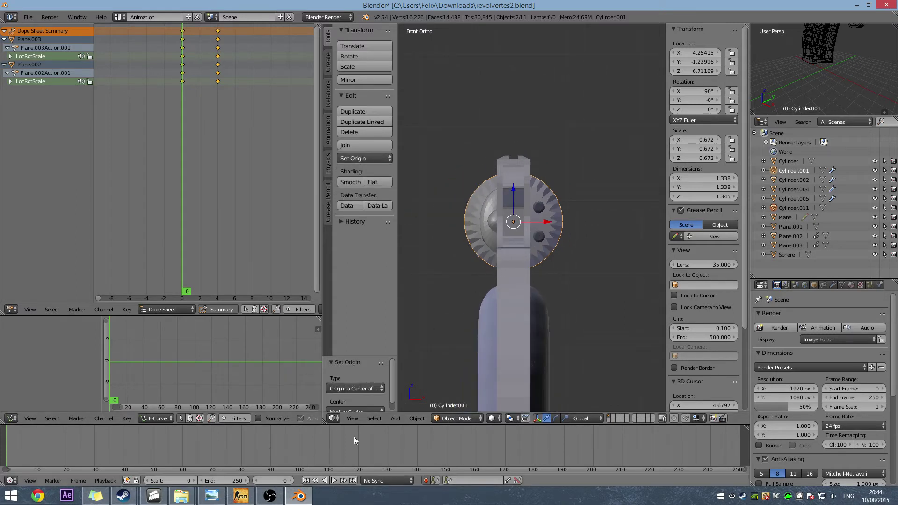
- Keyframe the drum and Cylinder.011 at frame 0 with a zero-degree rotation about the global Y axis in the front view
middle_click_drag(561, 283, 532, 299)
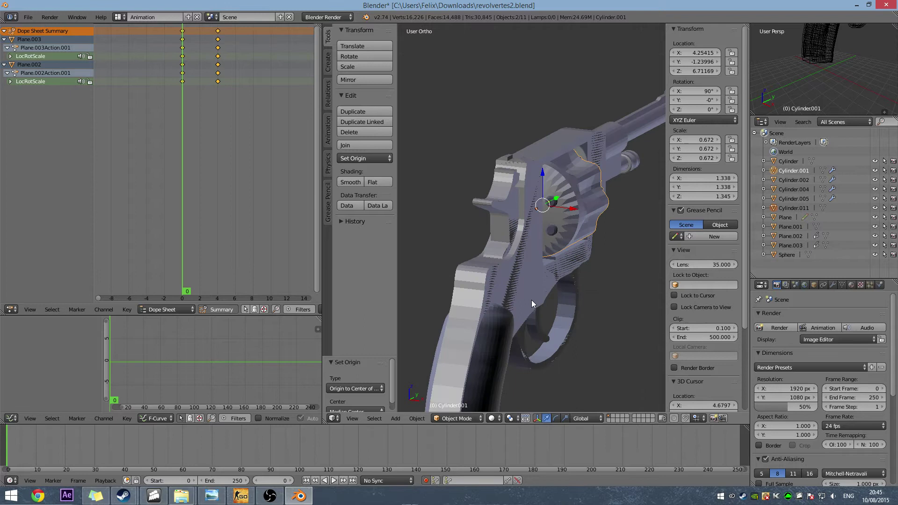
key("KP_1")
key("r")
key("y")
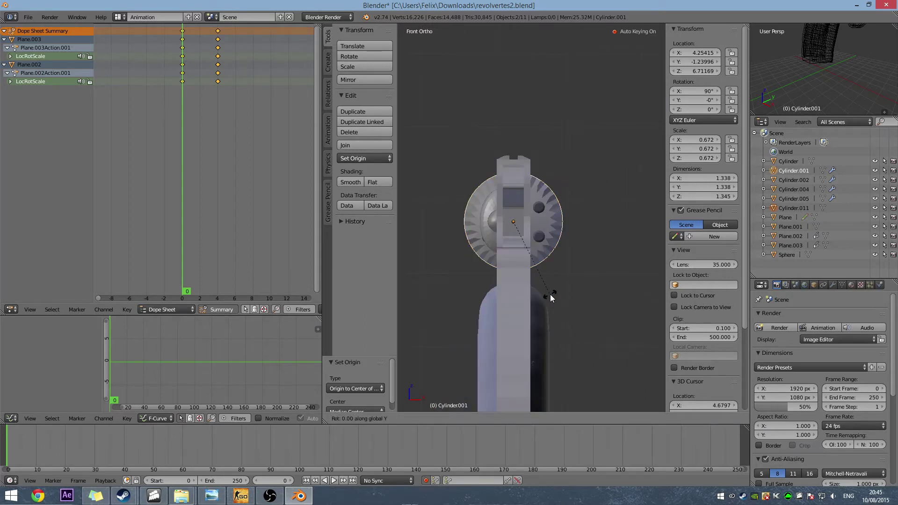
left_click(551, 294)
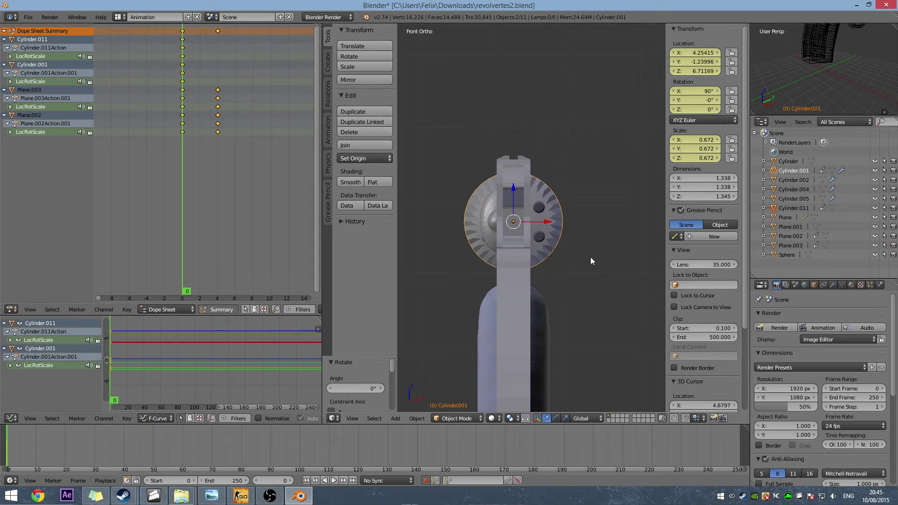
- Try to rotate the drum and Cylinder.011 by 6° around the global Y axis at frame 0
key("r")
key("y")
key("6")
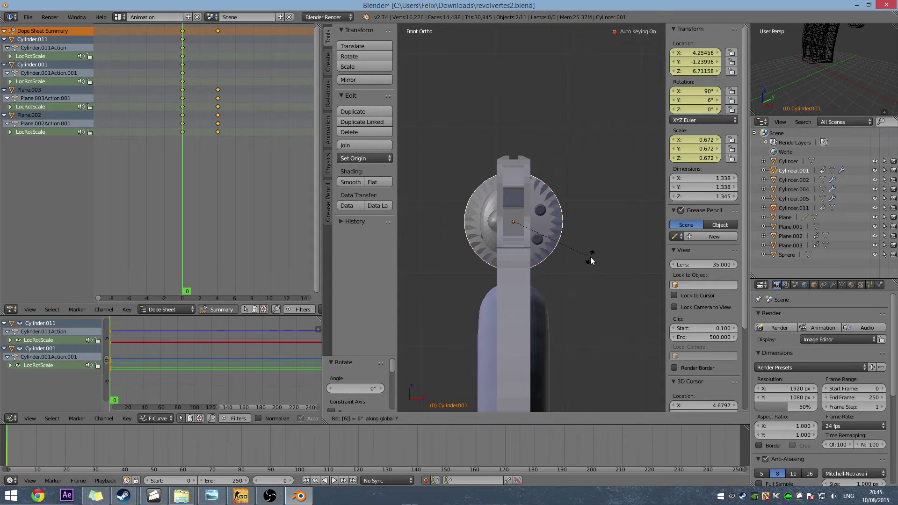
left_click(591, 257)
key("ctrl+z")
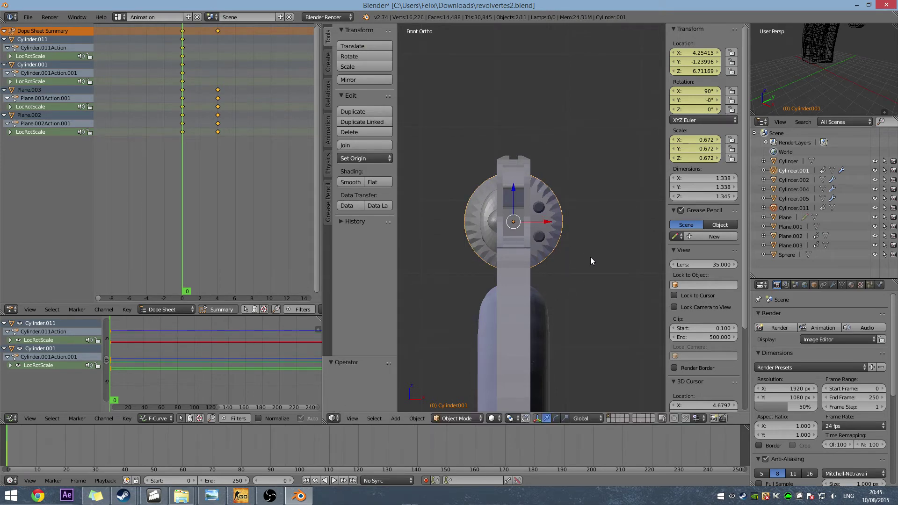
- Go to frame 5 and rotate the drum and Cylinder.011 by 60° around the global Y axis
left_click(291, 480)
left_click(292, 480)
left_click(291, 481)
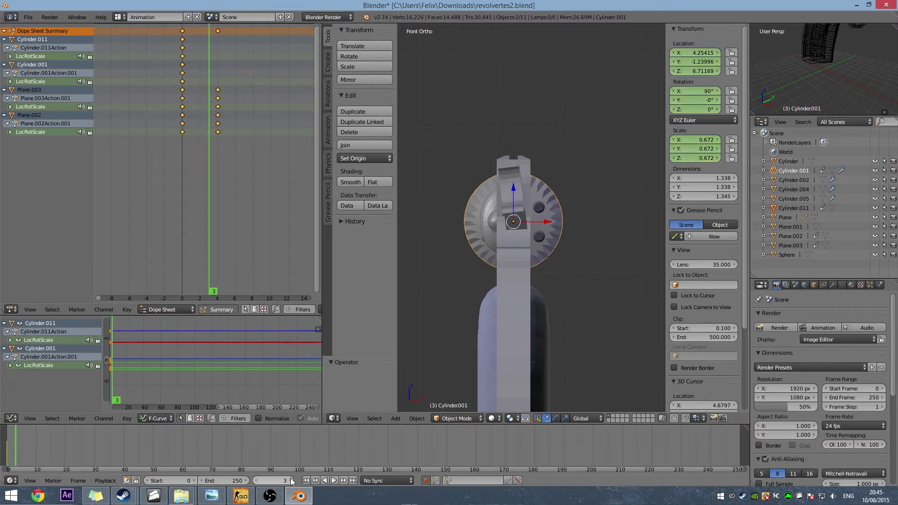
left_click(291, 481)
left_click(291, 481)
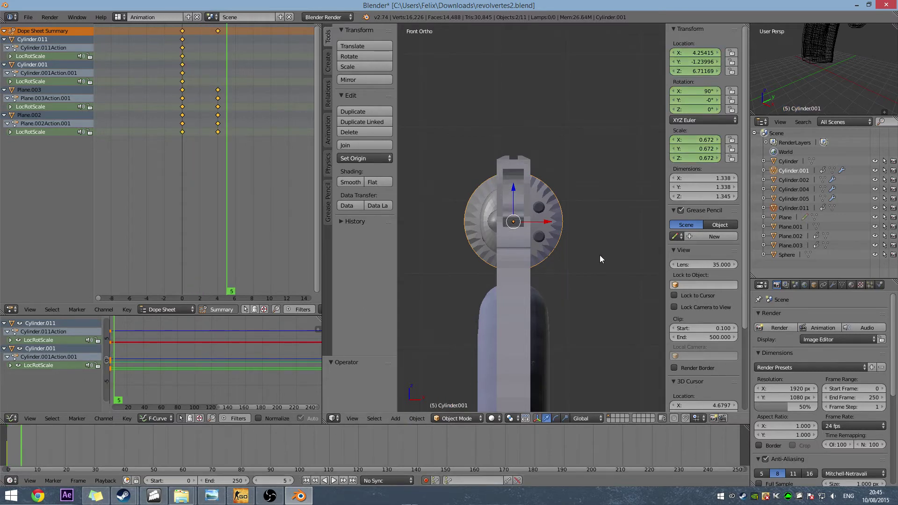
type("r")
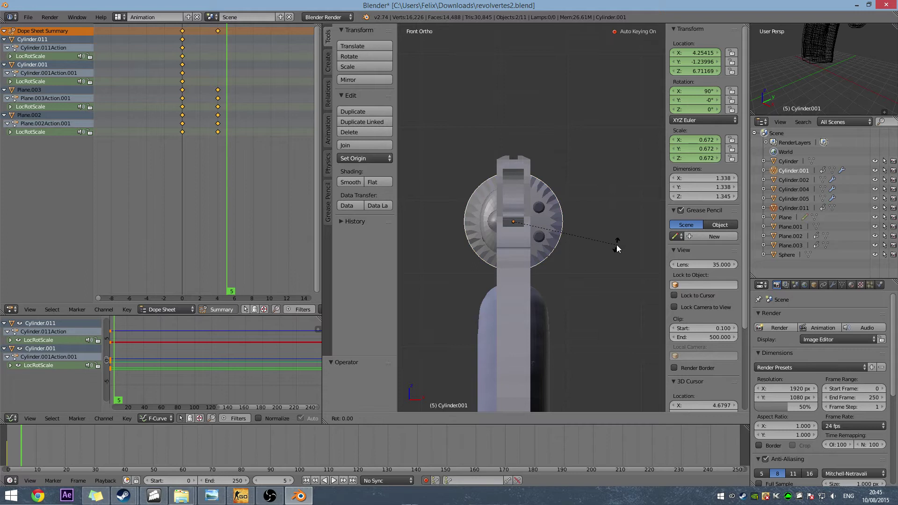
type("60")
key("Return")
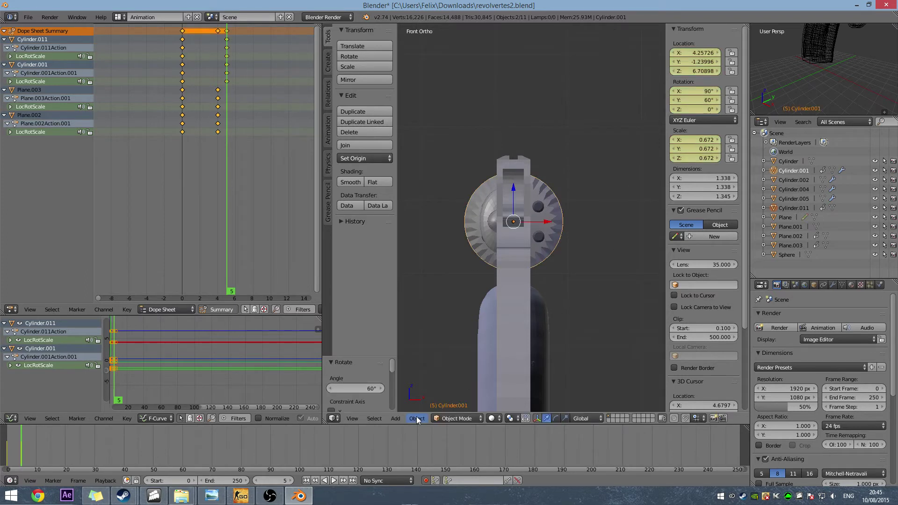
- Play the firing animation from the first frame in the front view and again from an angled view
left_click(306, 480)
left_click(333, 480)
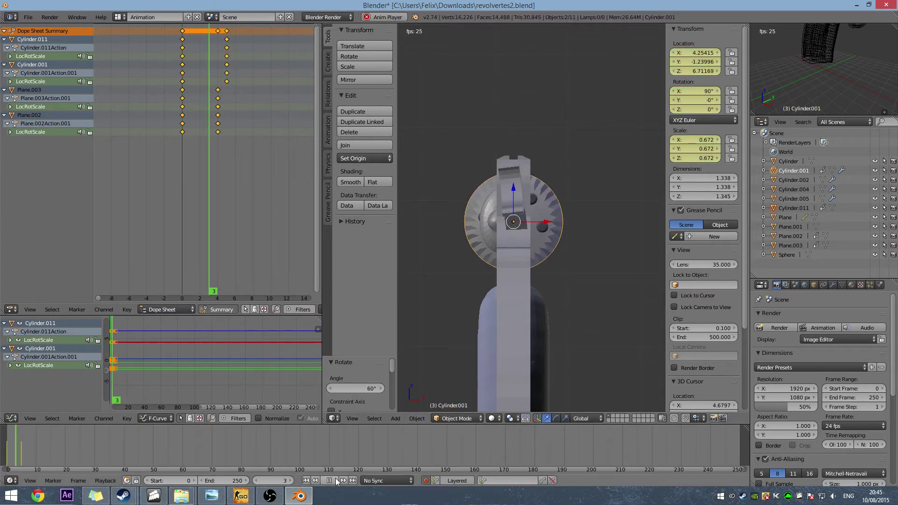
key("Escape")
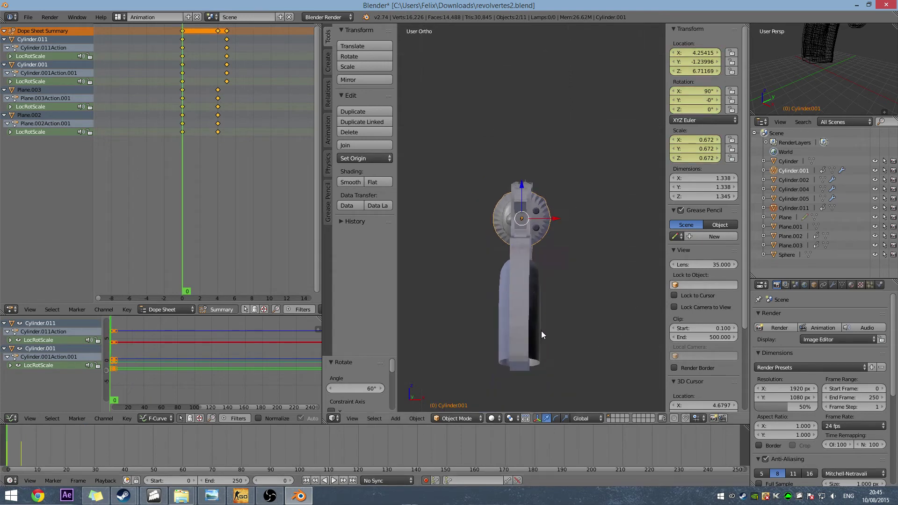
middle_click_drag(541, 331, 468, 346)
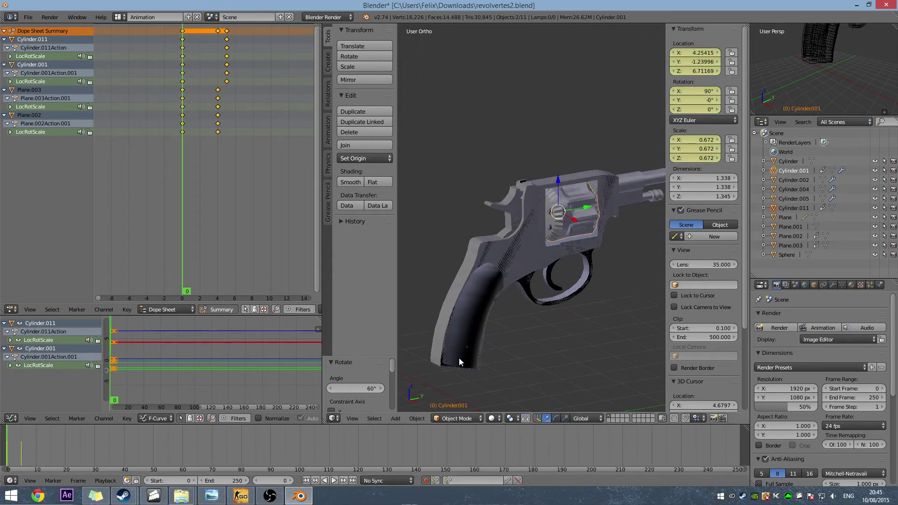
left_click(333, 480)
left_click(333, 480)
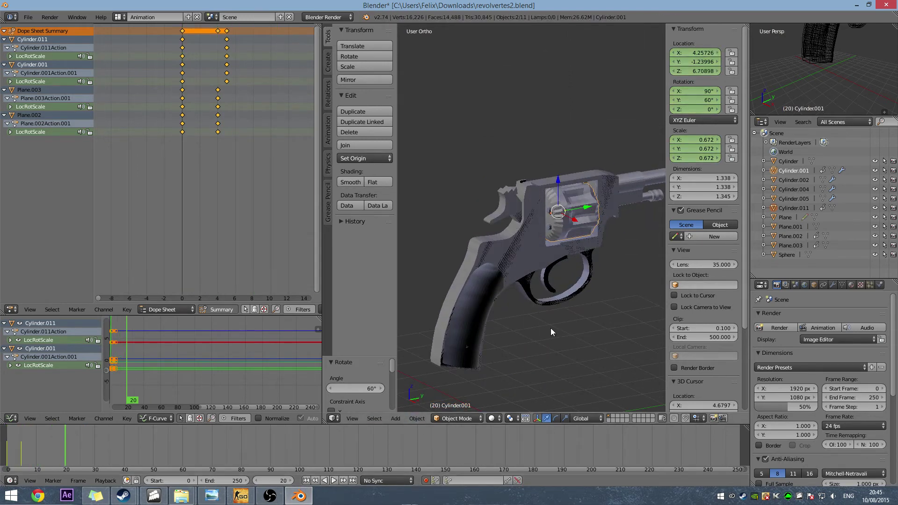
- Select the hammer and return the animation to frame 0
right_click(549, 285)
right_click(507, 196)
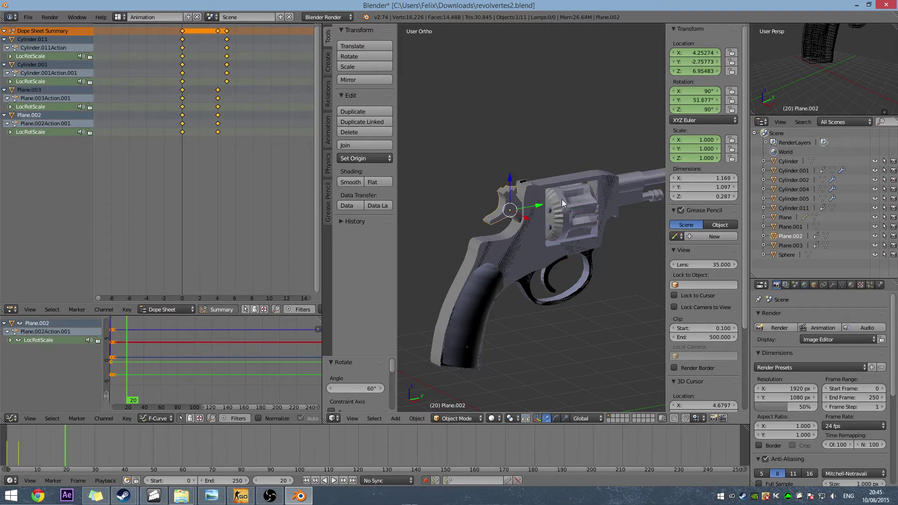
right_click(565, 204)
left_click(505, 201)
left_click(306, 480)
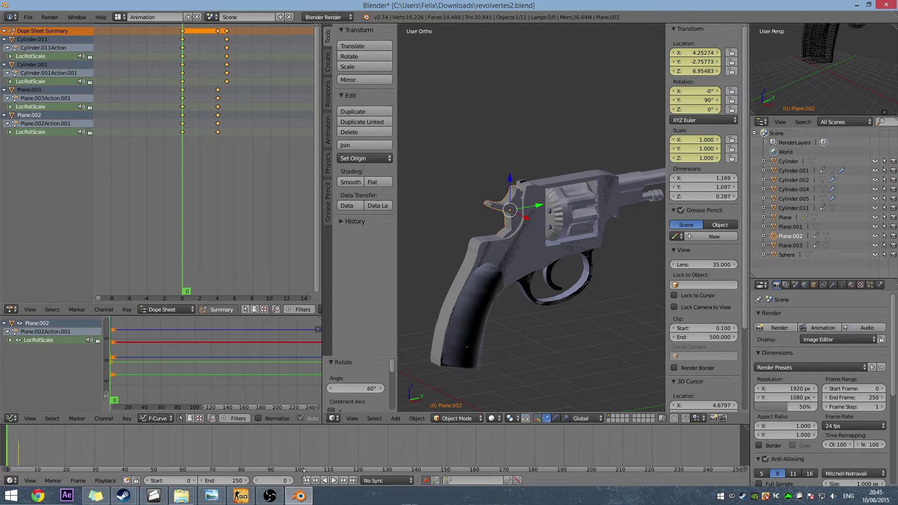
scroll(486, 273, "down", 2)
scroll(486, 273, "down", 1)
middle_click_drag(507, 292, 501, 286)
scroll(538, 301, "up", 2)
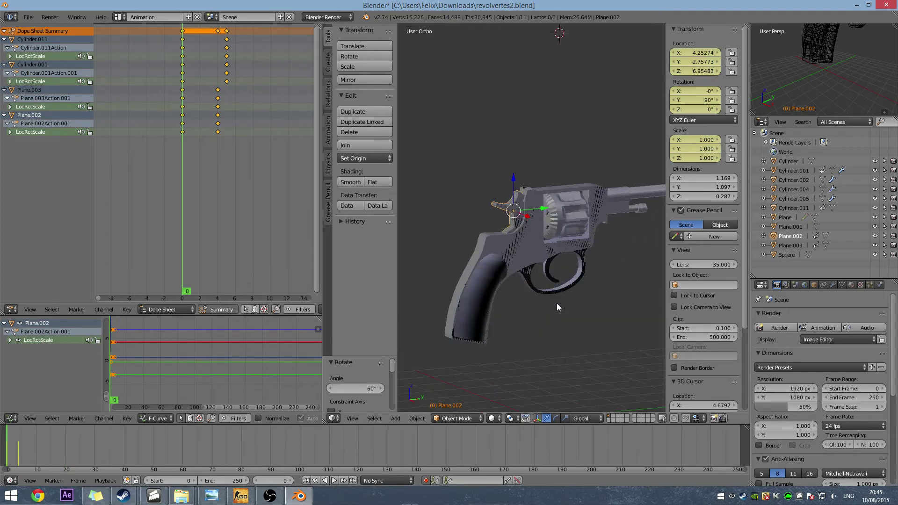
middle_click_drag(559, 304, 523, 305, "shift")
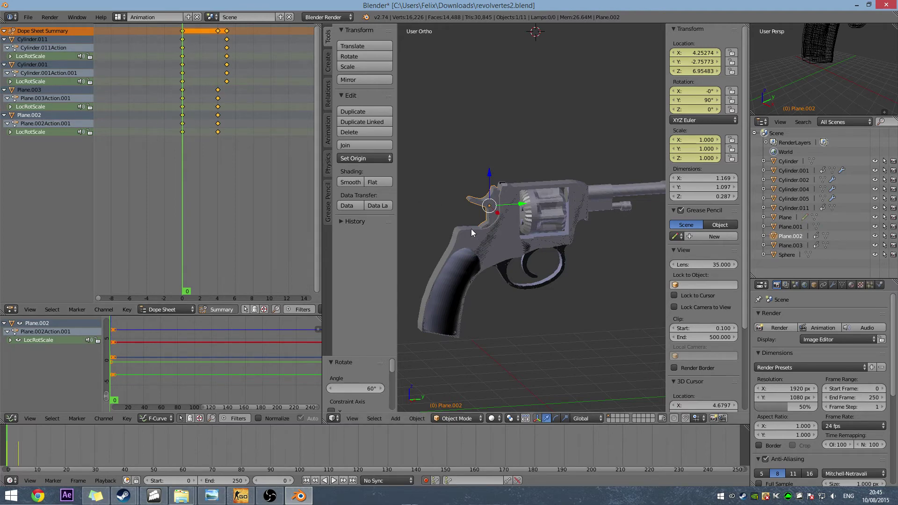
- Select the trigger and deselect all keyframes of the revolver parts in the Dope Sheet
right_click(528, 268)
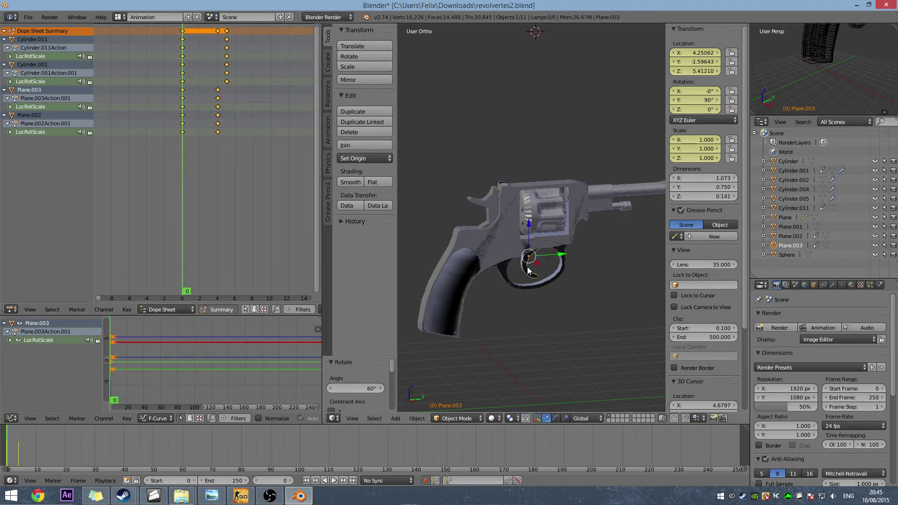
right_click(529, 265)
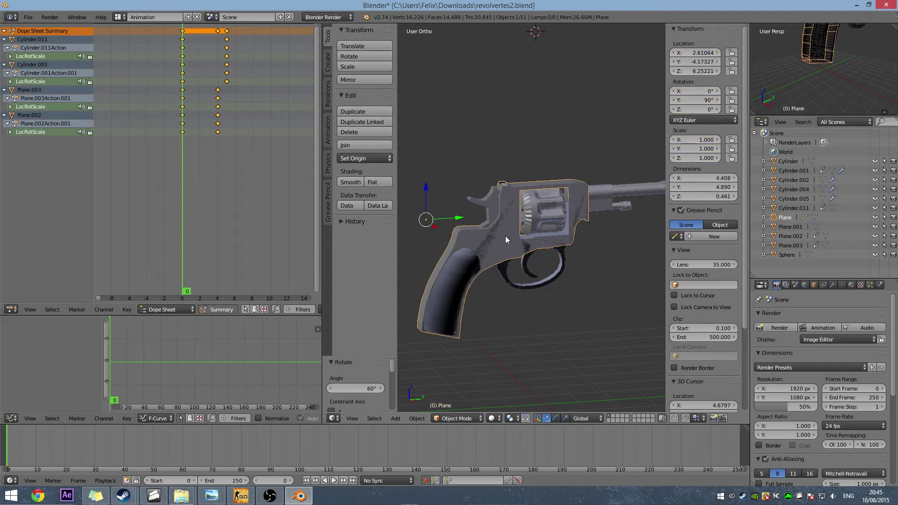
right_click(526, 268)
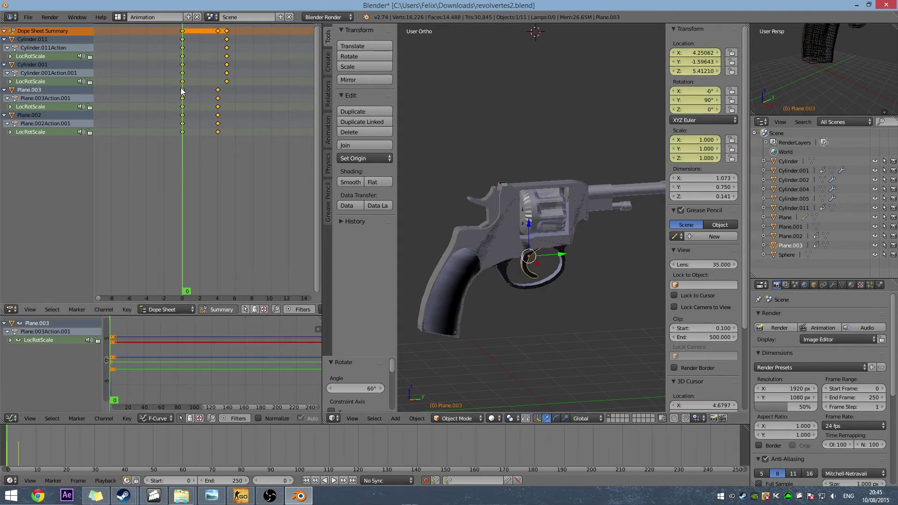
key("b")
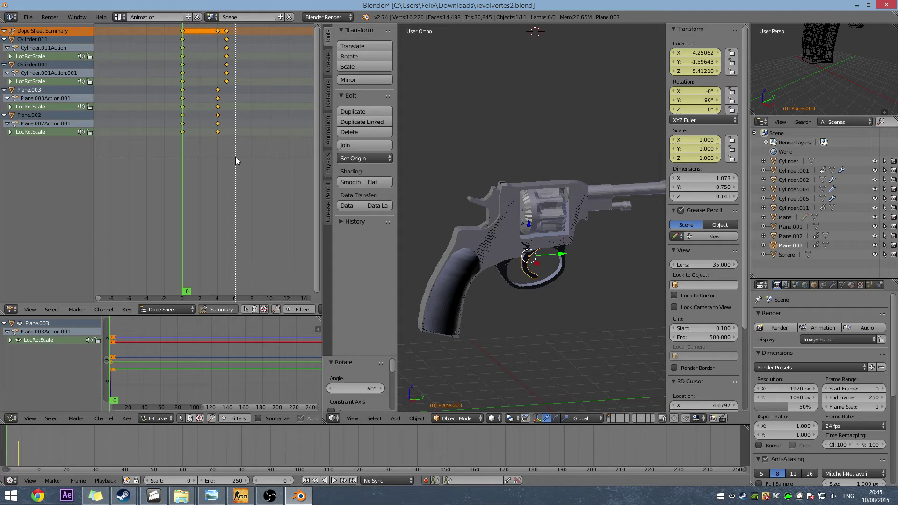
left_click_drag(236, 157, 209, 27)
middle_click_drag(208, 27, 209, 27)
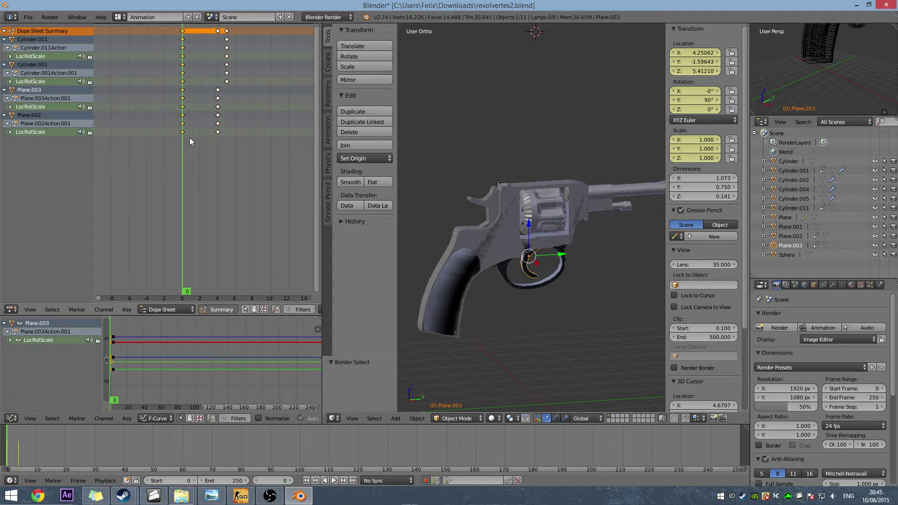
key("b")
left_click_drag(190, 138, 170, 96)
middle_click_drag(169, 94, 174, 106)
key("b")
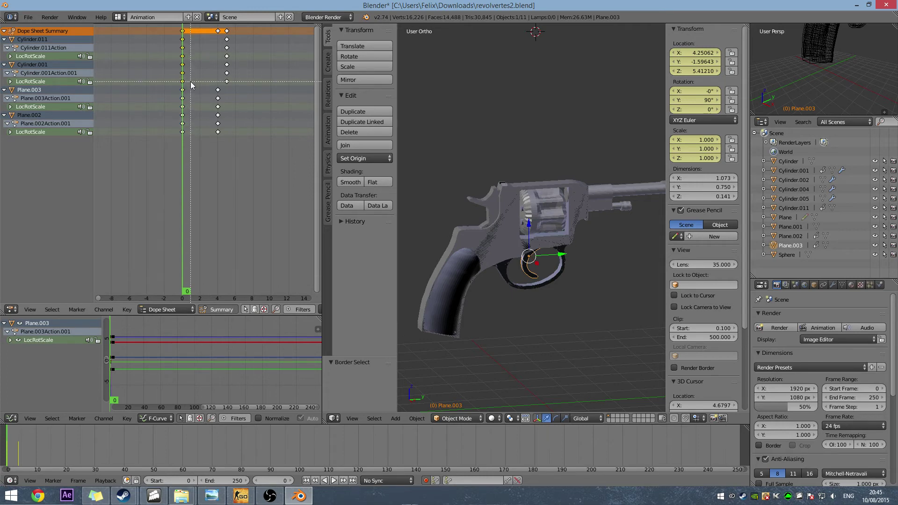
left_click_drag(189, 81, 169, 27)
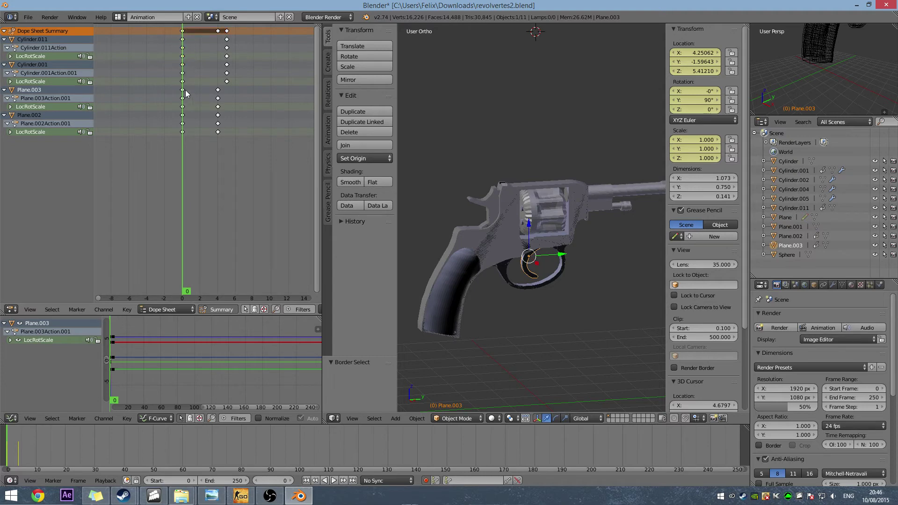
- Duplicate the trigger's (Plane.003) frame 0 keyframe to frame 5
key("b")
left_click_drag(186, 91, 179, 88)
key("g")
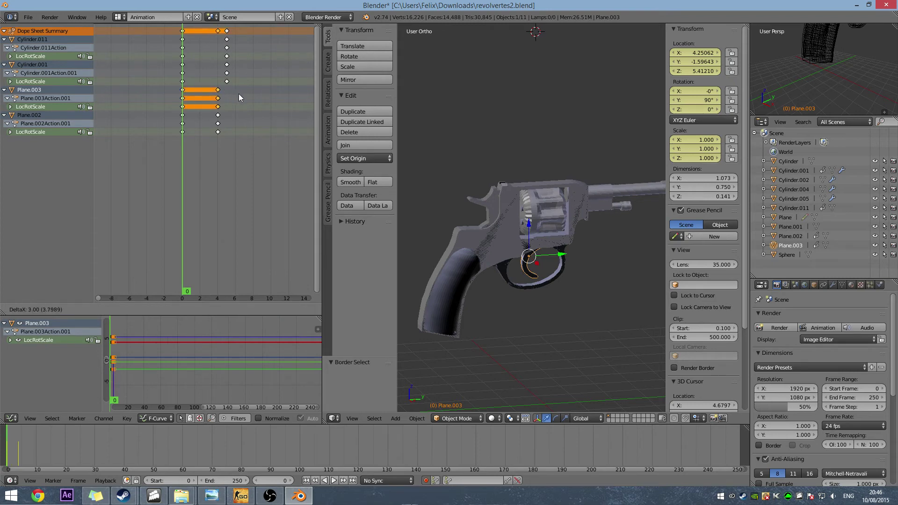
left_click(248, 95)
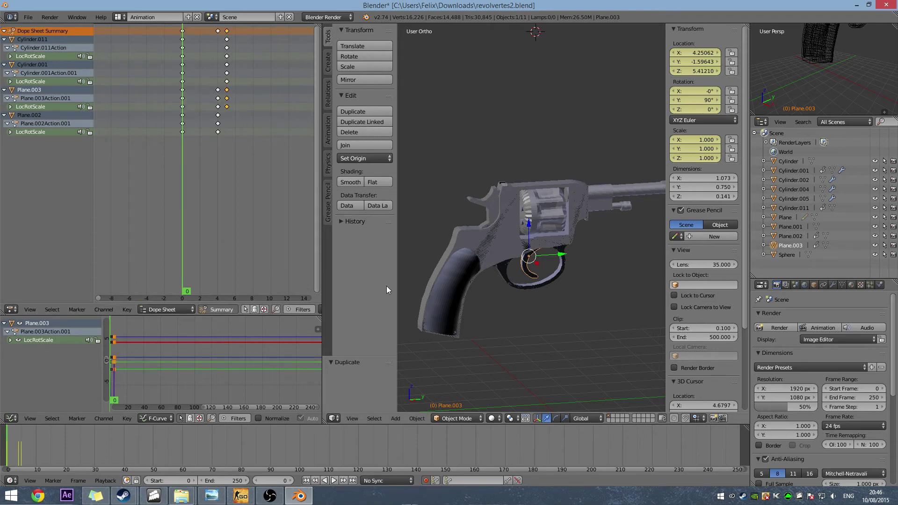
- Play the animation to check the trigger's return movement, and go back to frame 0
left_click(335, 481)
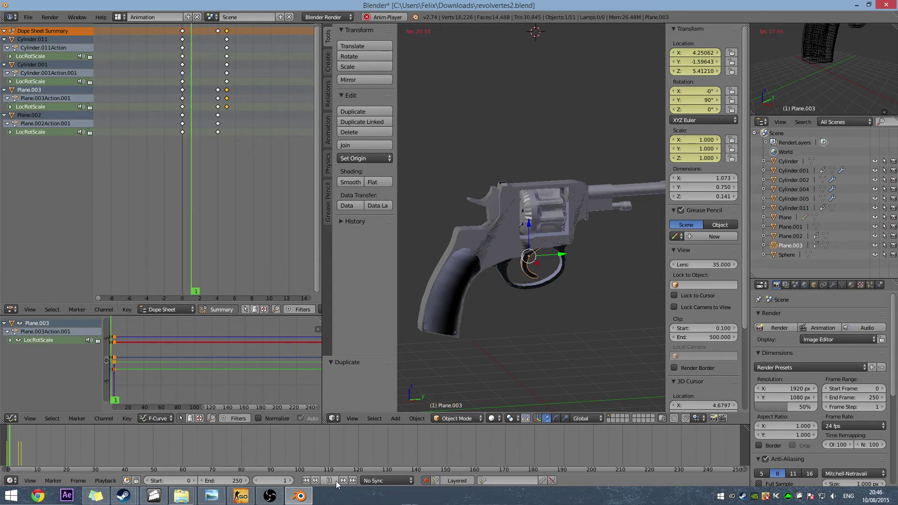
left_click(330, 481)
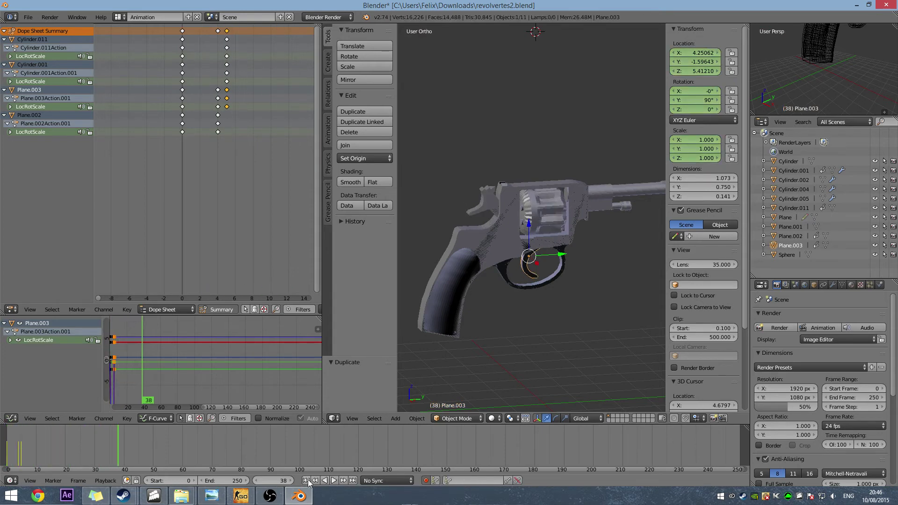
left_click(307, 481)
- Duplicate the hammer's (Plane.002) frame 0 keyframe to frame 5, leaving all other keyframes deselected
right_click(485, 206)
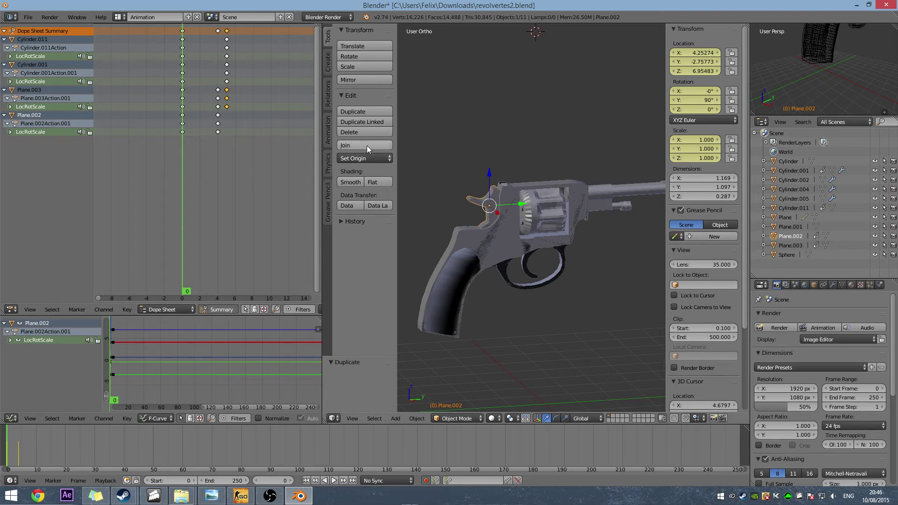
right_click(508, 251)
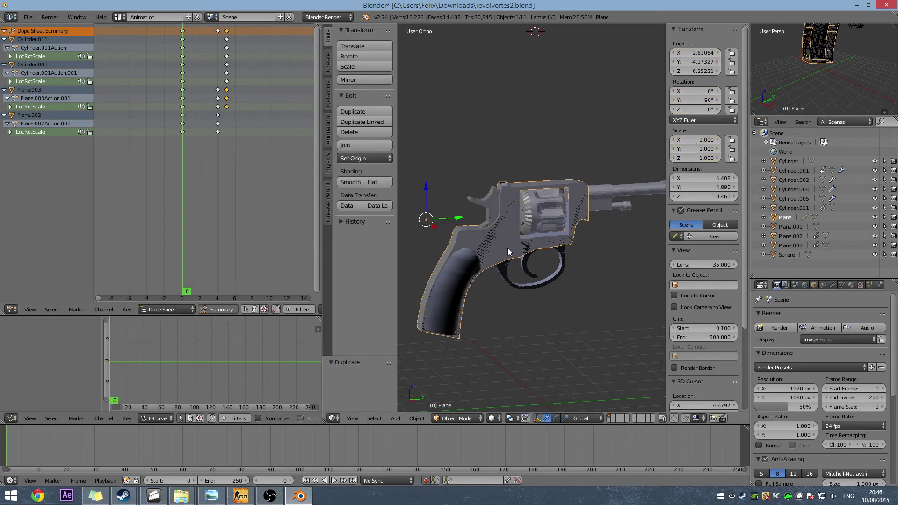
right_click(493, 193)
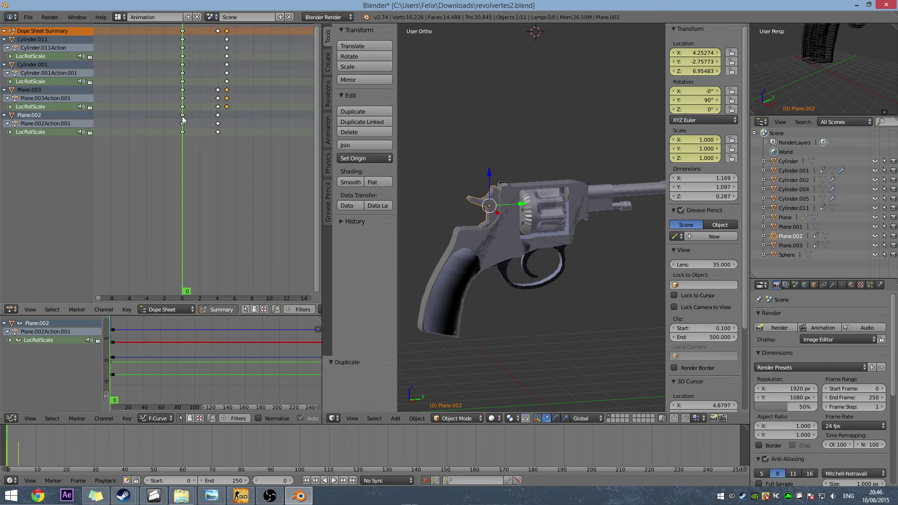
key("b")
middle_click_drag(237, 117, 217, 31)
key("b")
left_click_drag(188, 134, 179, 113)
key("shift+d")
left_click(232, 129)
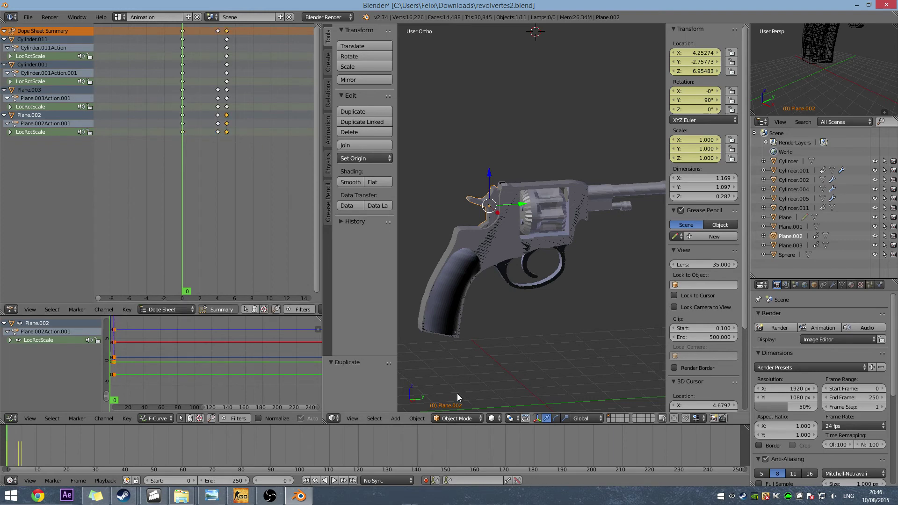
- Play the firing animation to check the hammer's return movement, and go back to frame 0
left_click(334, 481)
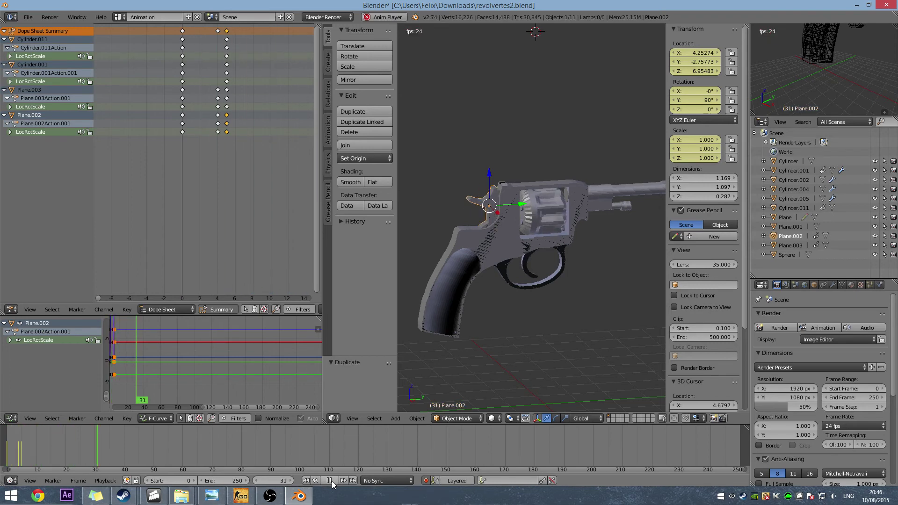
left_click(332, 481)
left_click(305, 481)
- Save the animated revolver to revolvertes2.blend
scroll(495, 295, "down", 1)
middle_click_drag(496, 296, 468, 346)
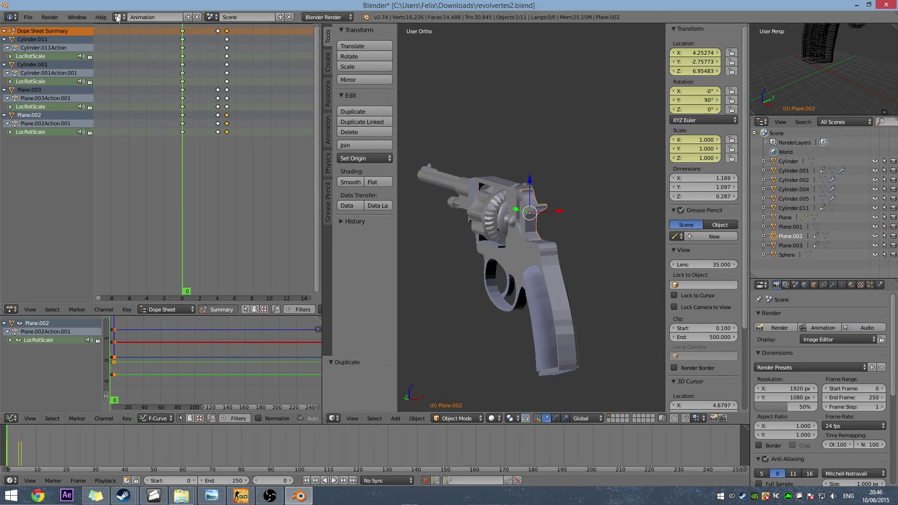
left_click(28, 18)
left_click(37, 89)
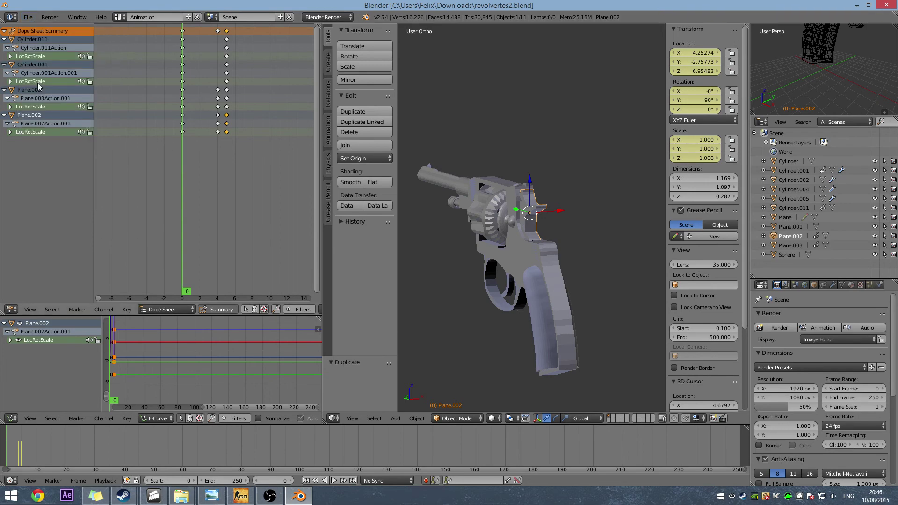
- Examine the FBX export options, including the bone and baked animation settings, and leave without exporting
left_click(23, 18)
mouse_move(63, 194)
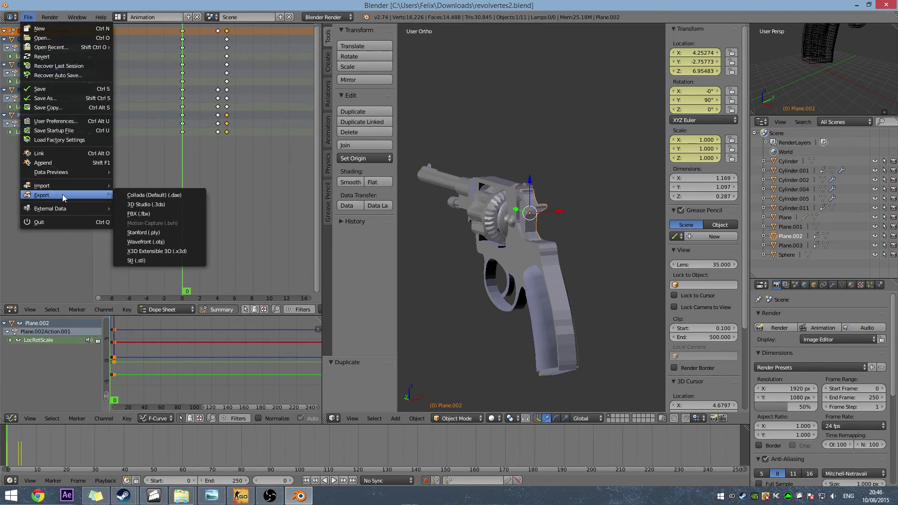
left_click(137, 214)
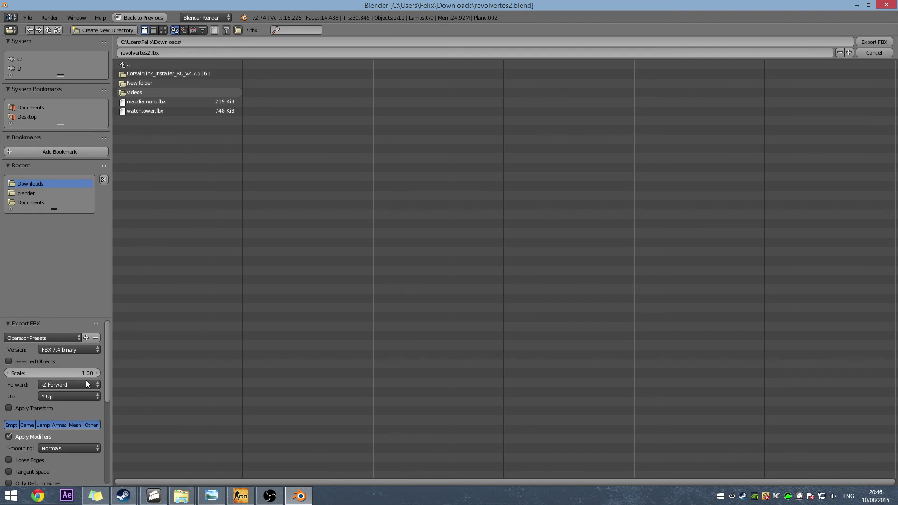
scroll(108, 370, "down", 1)
left_click_drag(108, 370, 109, 417)
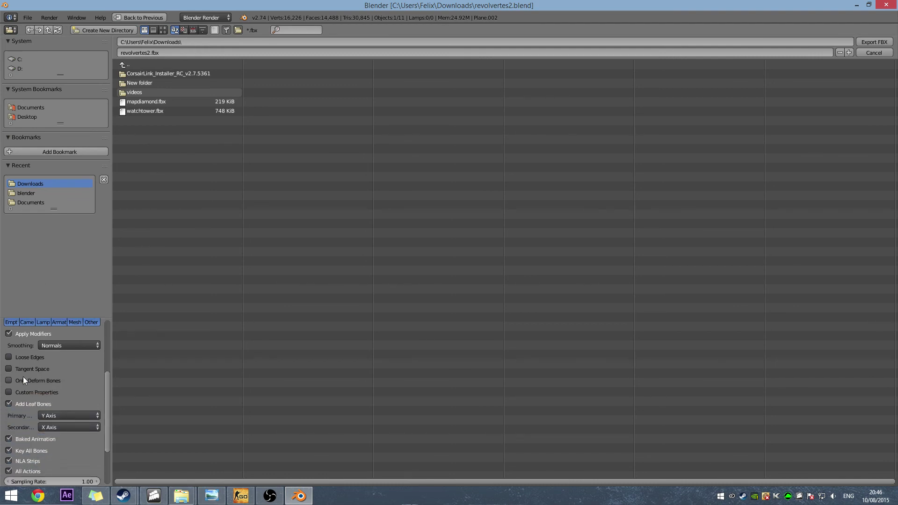
left_click_drag(109, 396, 91, 365)
scroll(91, 364, "down", 5)
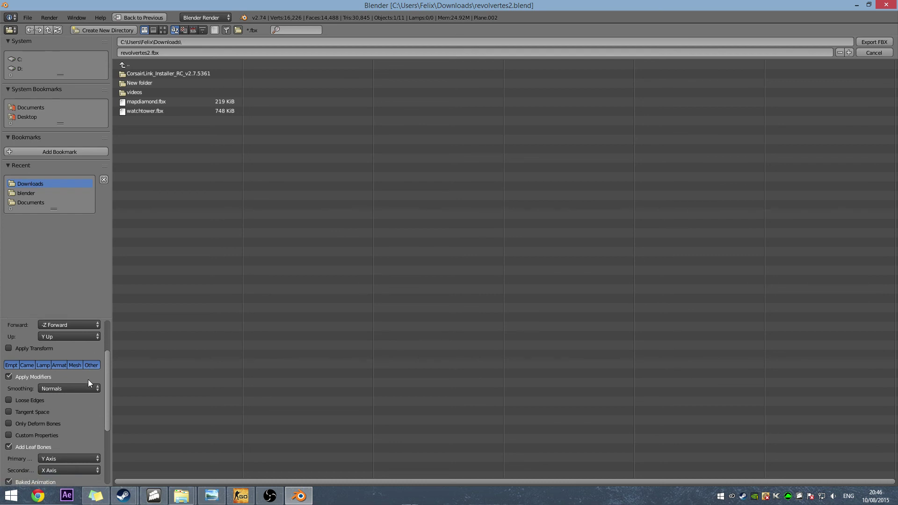
scroll(89, 387, "down", 2)
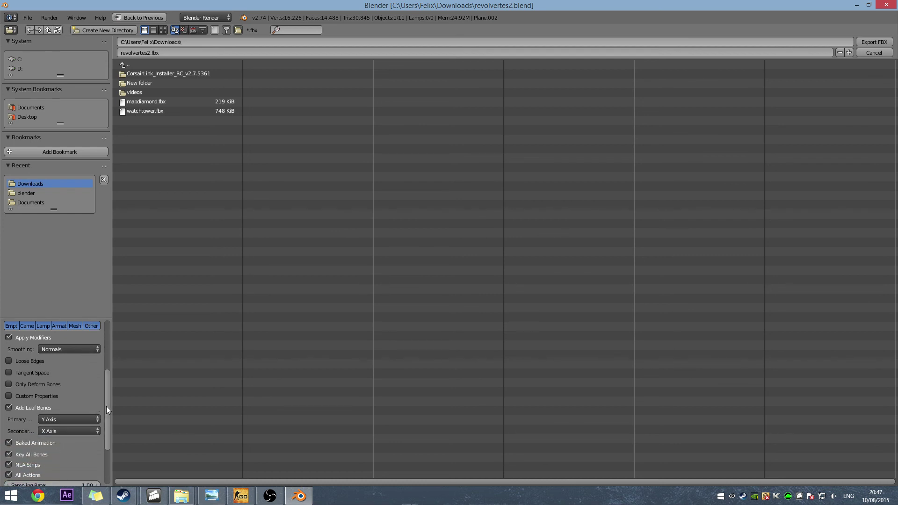
left_click_drag(105, 406, 108, 427)
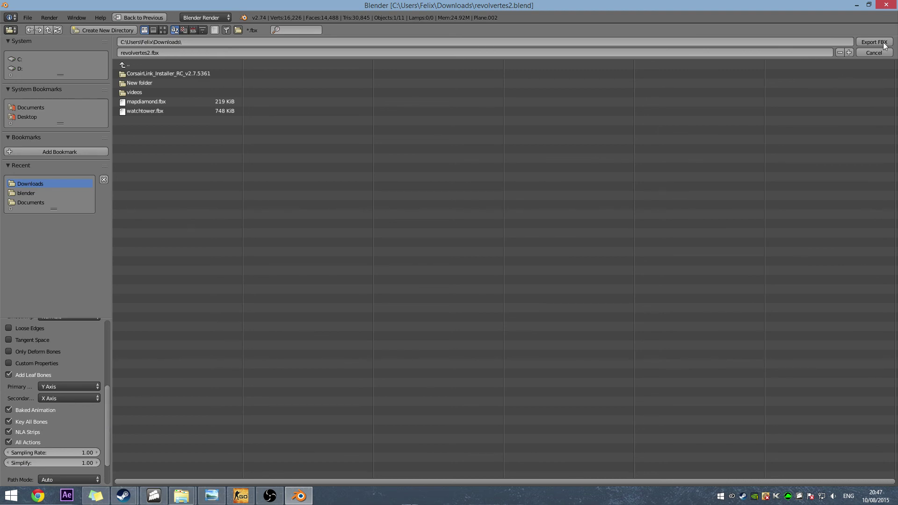
left_click(874, 53)
- View the whole revolver from the right side in orthographic view
mouse_move(538, 271)
middle_mouse_down()
mouse_move(476, 249)
mouse_move(565, 257)
mouse_move(542, 257)
middle_mouse_up()
scroll(542, 257, "down", 1)
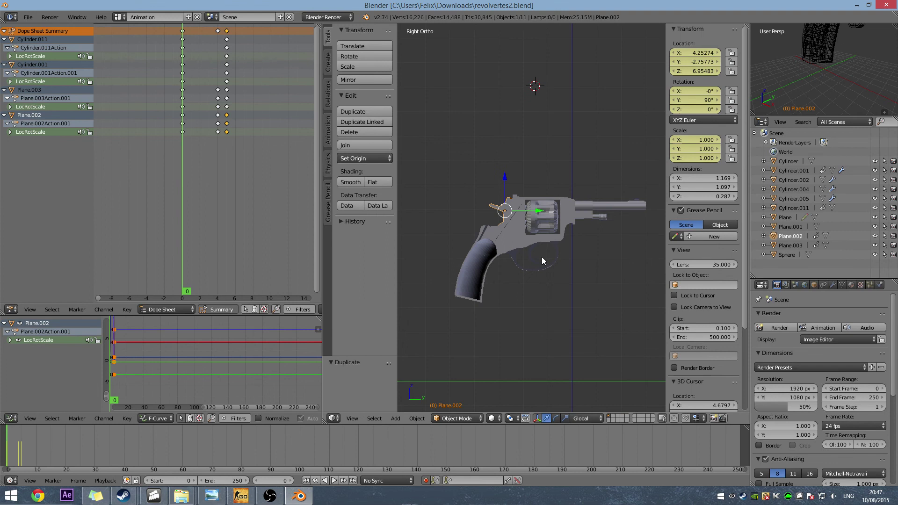
key("KP_3")
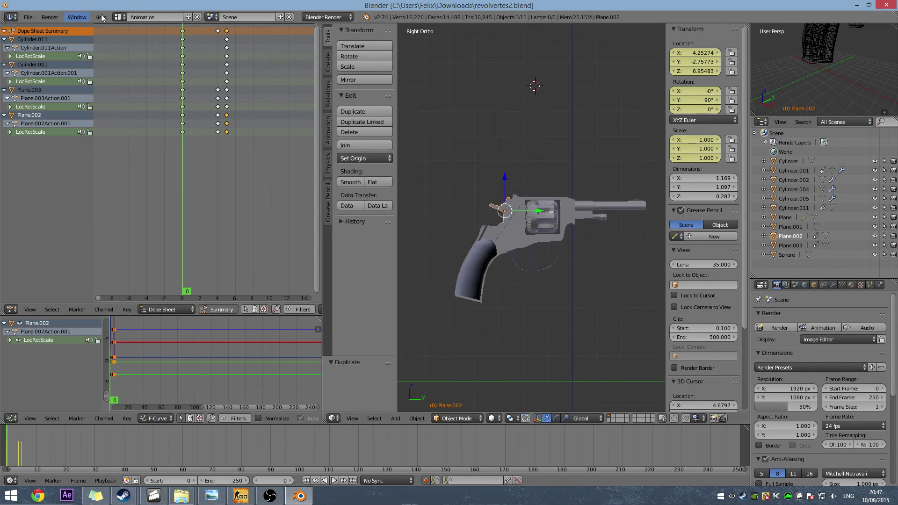
left_click(30, 16)
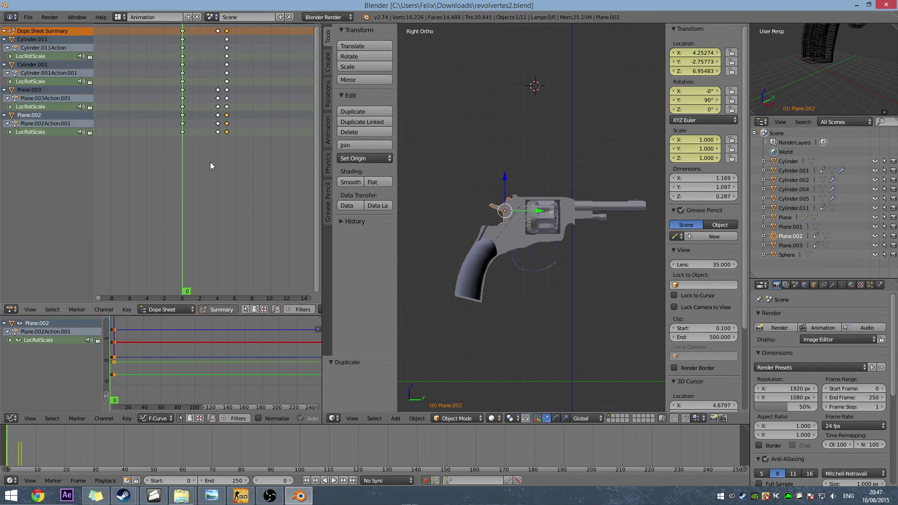